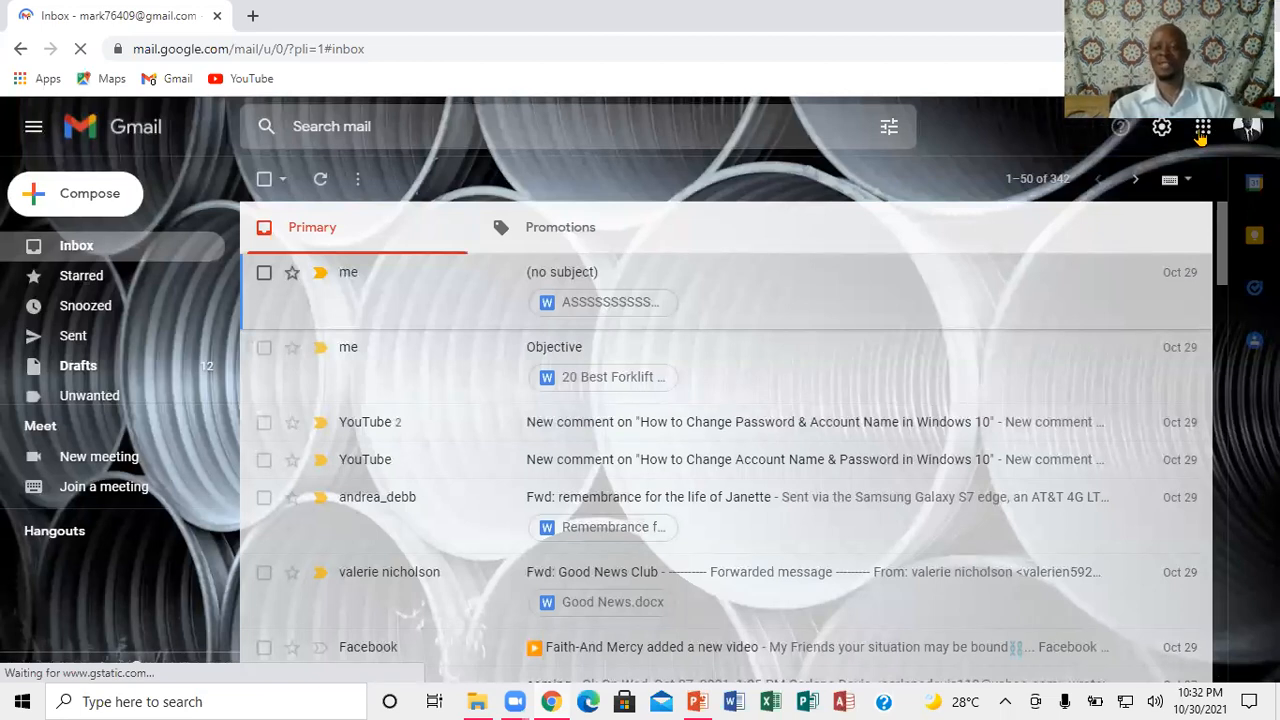
Open Google Drive from the Gmail inbox, briefly checking the topic list in PowerPoint before returning to Drive
{"action": "left_click", "coordinate": [1201, 135]}
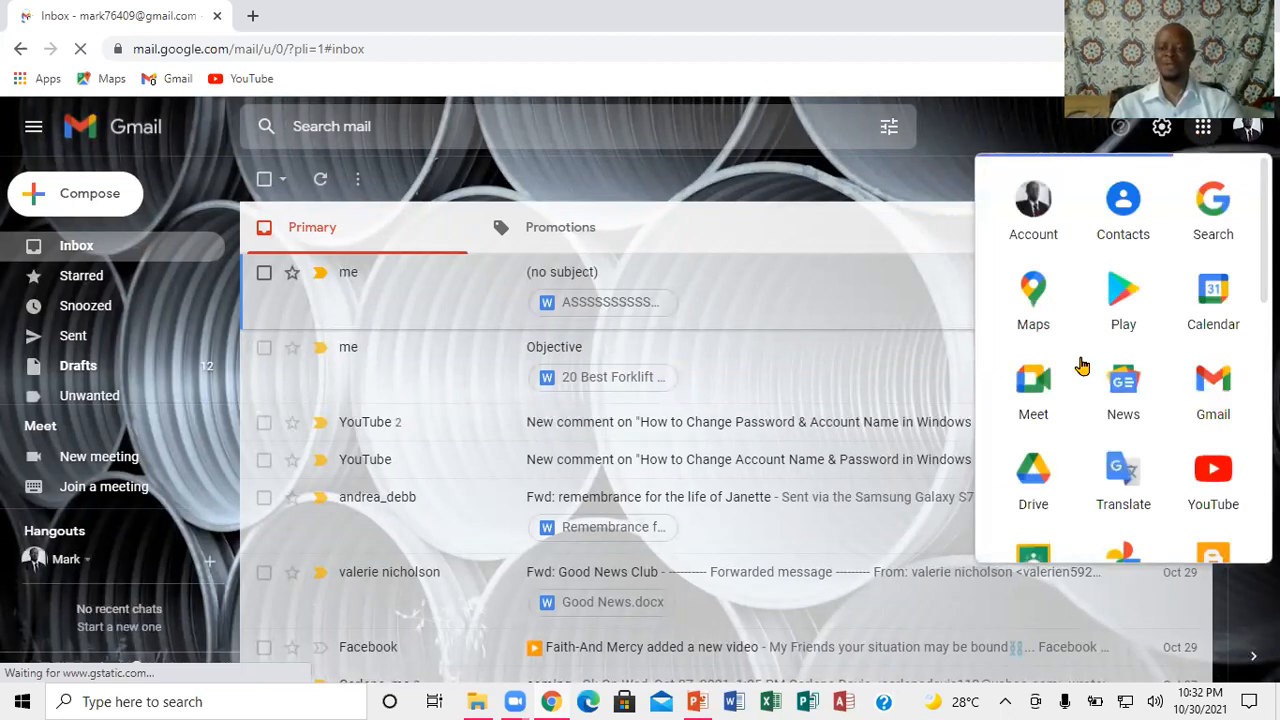
{"action": "left_click", "coordinate": [1031, 490]}
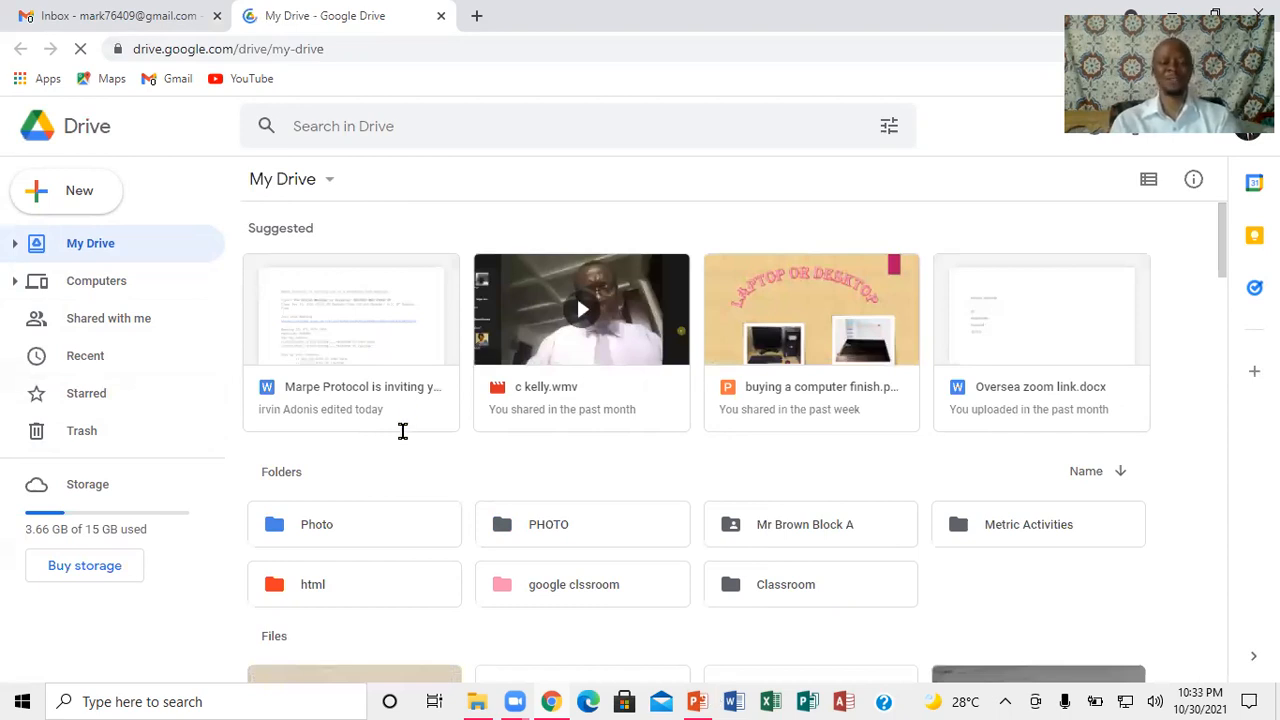
{"action": "key", "text": "alt+Tab"}
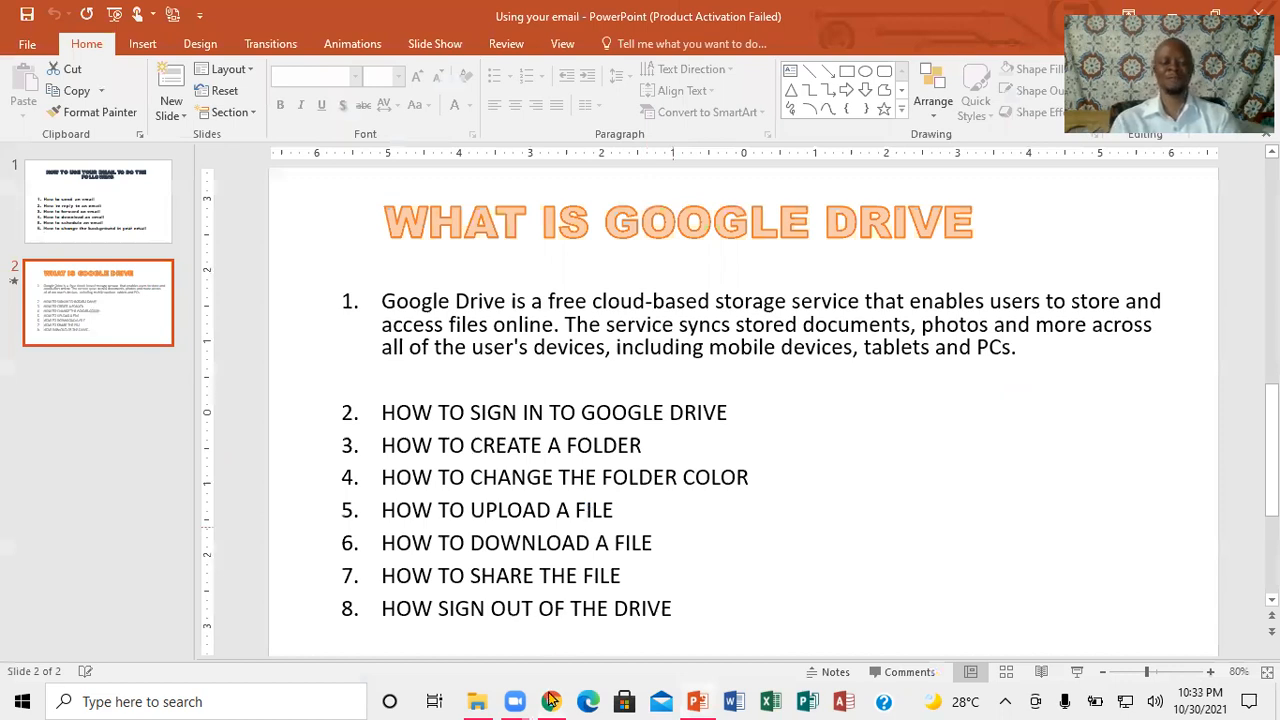
{"action": "key", "text": "alt+Tab"}
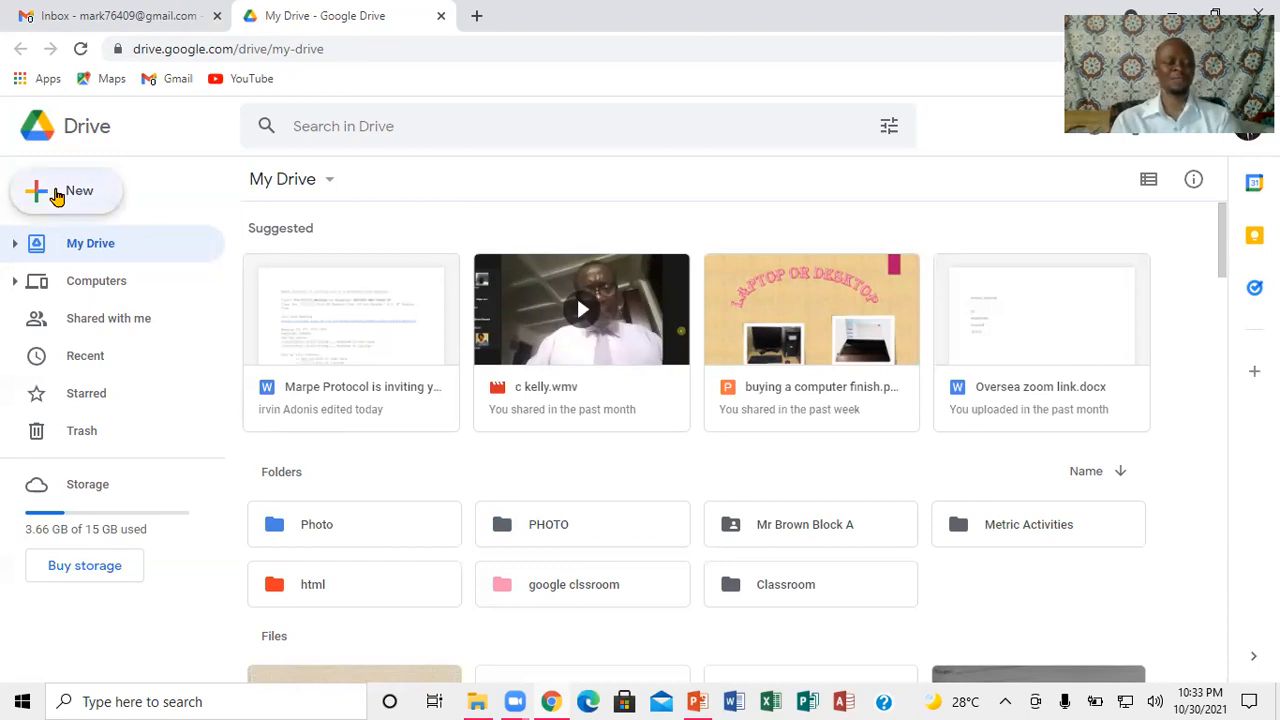
Create a new folder named "Webpage" in My Drive
{"action": "left_click", "coordinate": [57, 196]}
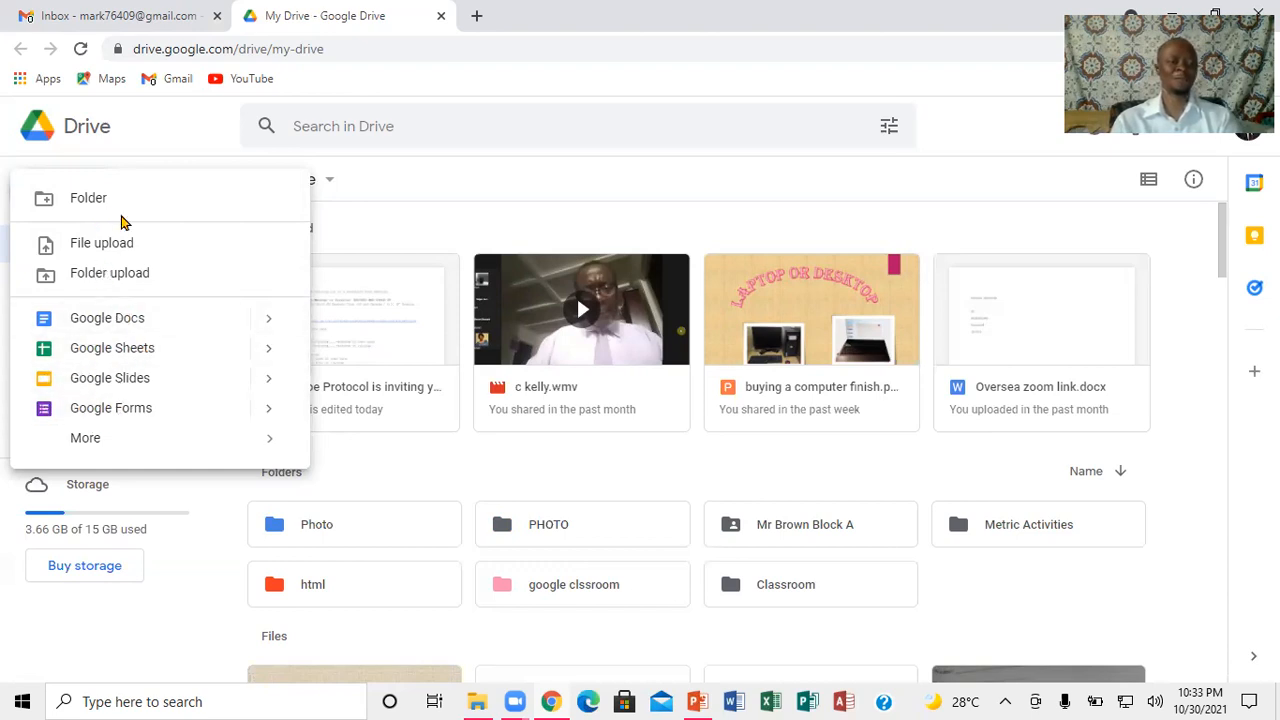
{"action": "left_click", "coordinate": [97, 206]}
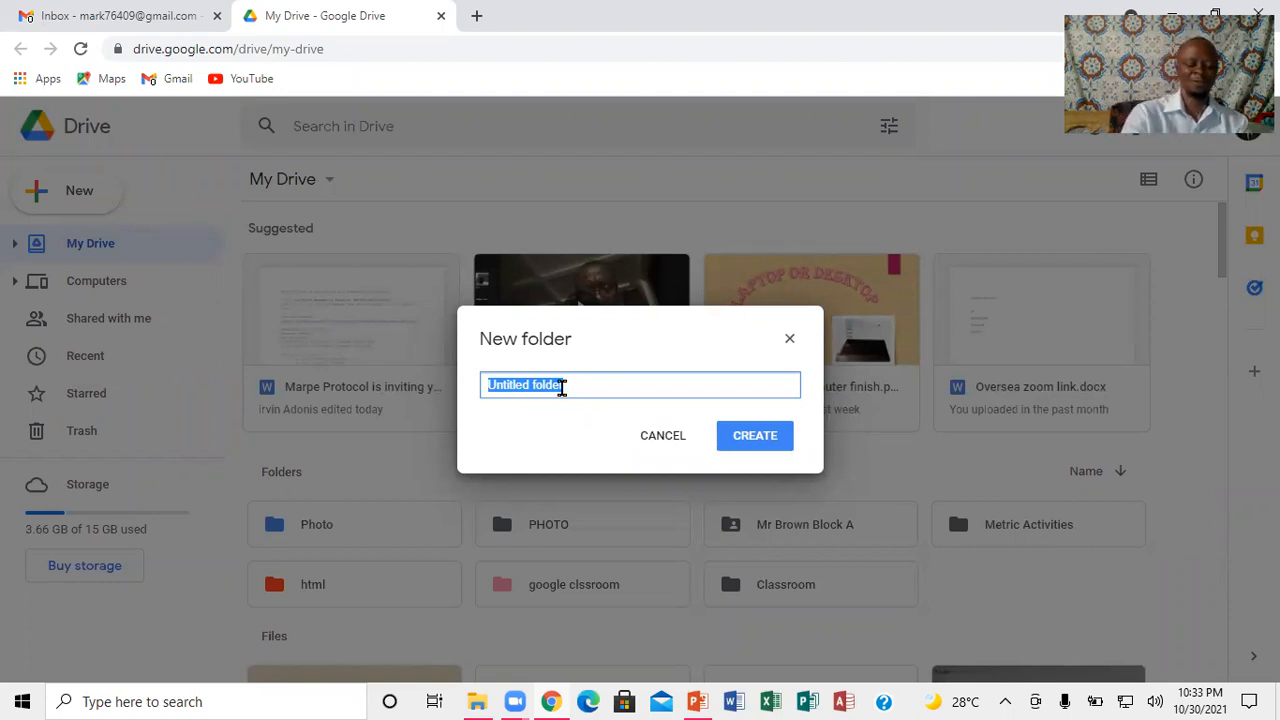
{"action": "type", "text": "Webpage"}
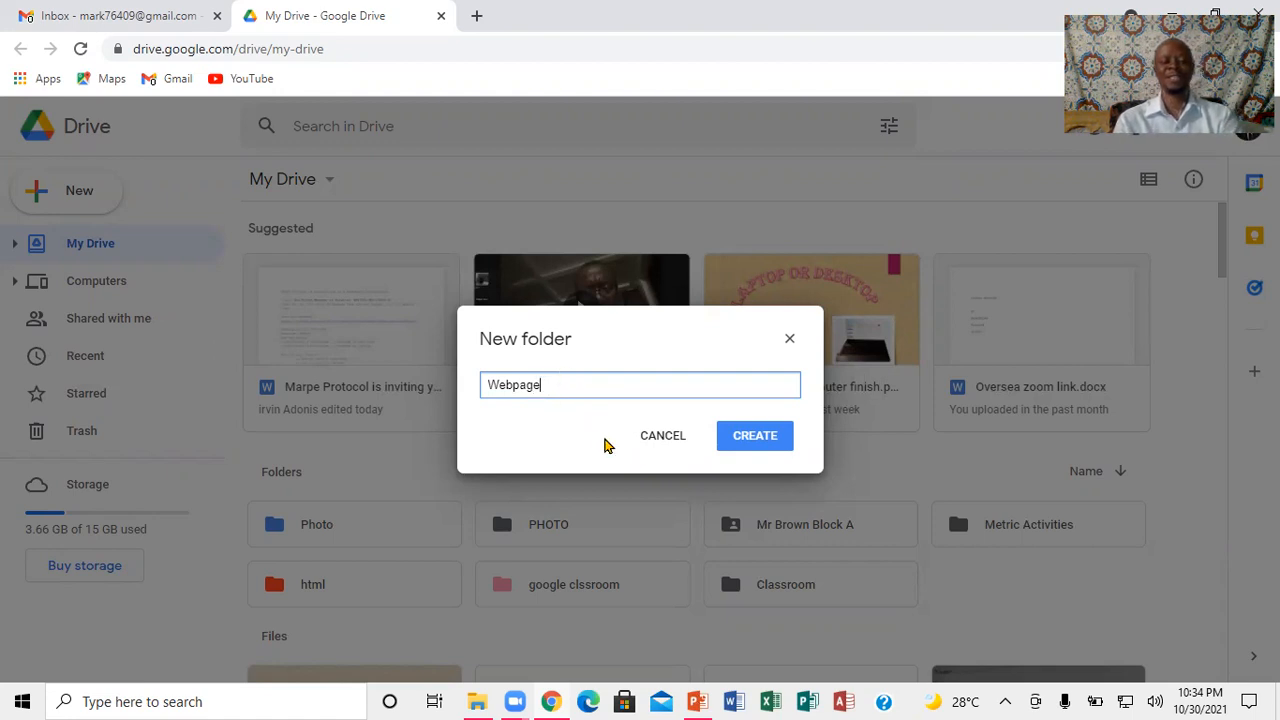
{"action": "left_click", "coordinate": [757, 440]}
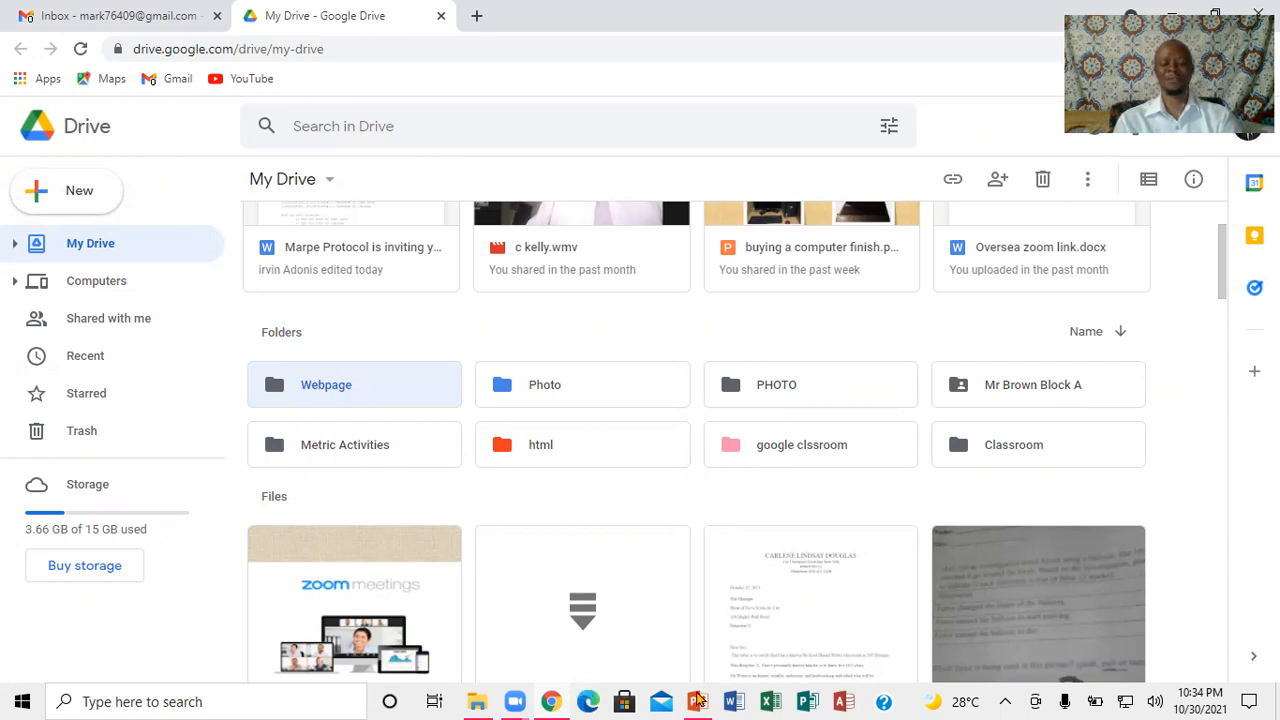
Switch to PowerPoint, view the "What is Google Drive" topic slide at 90% zoom, and return to Google Drive in Chrome
{"action": "mouse_move", "coordinate": [699, 701]}
{"action": "left_click", "coordinate": [711, 659]}
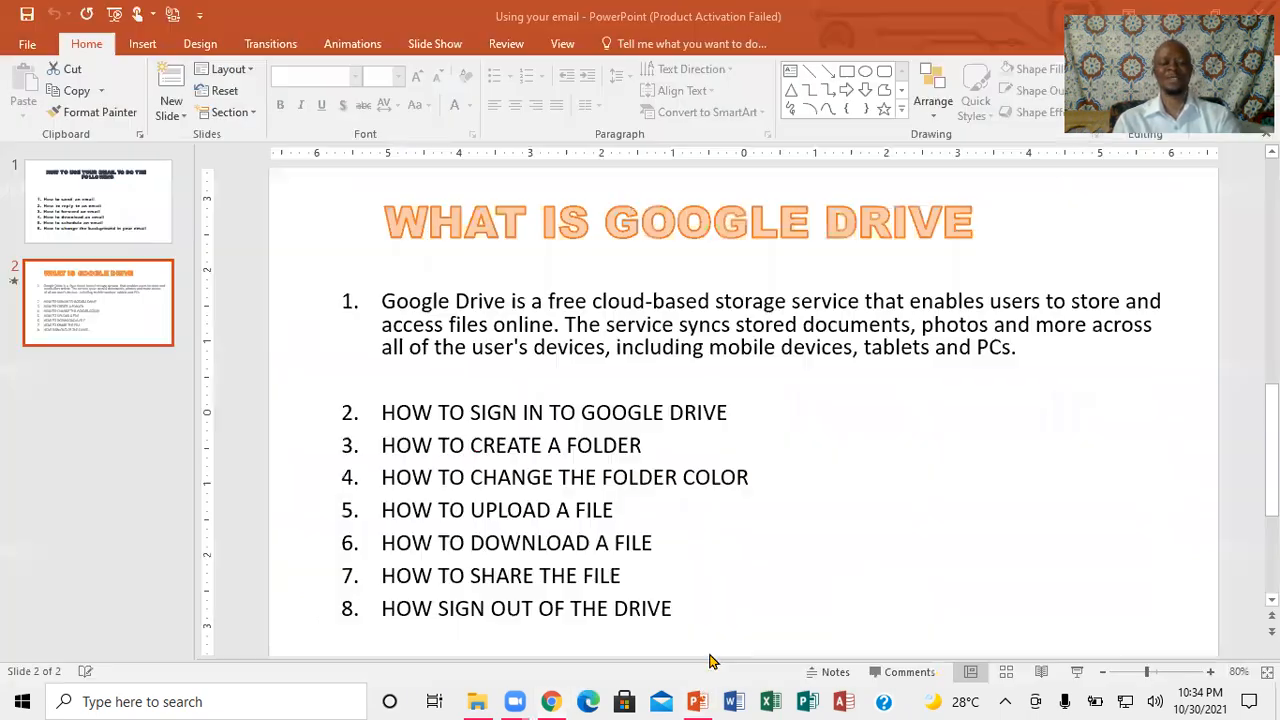
{"action": "left_click", "coordinate": [1210, 672]}
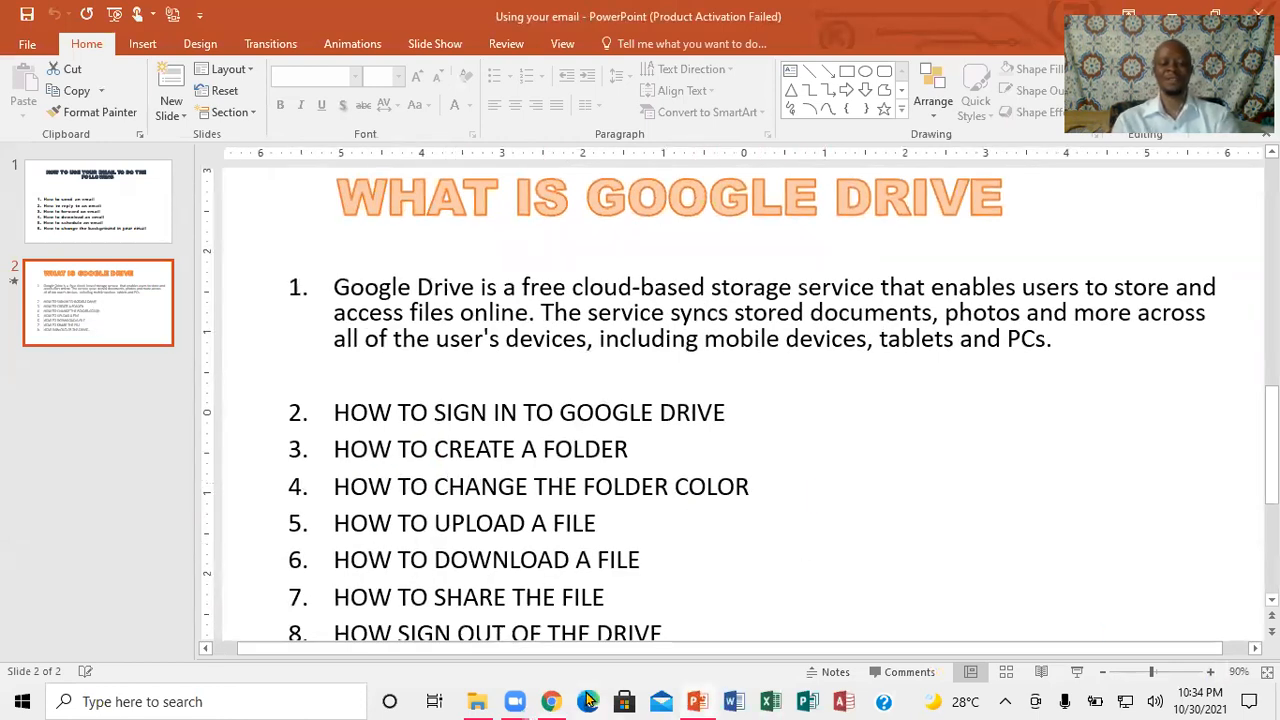
{"action": "left_click", "coordinate": [553, 701]}
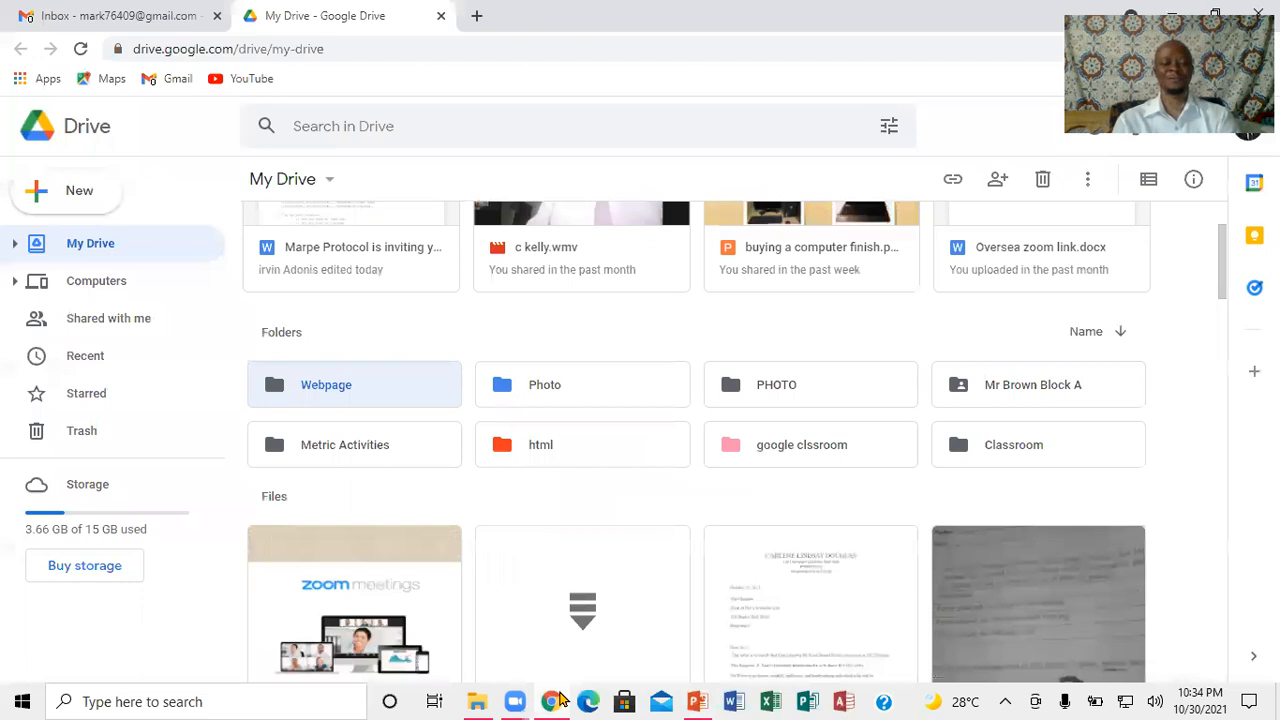
Change the Webpage folder's color to bright red
{"action": "right_click", "coordinate": [273, 388]}
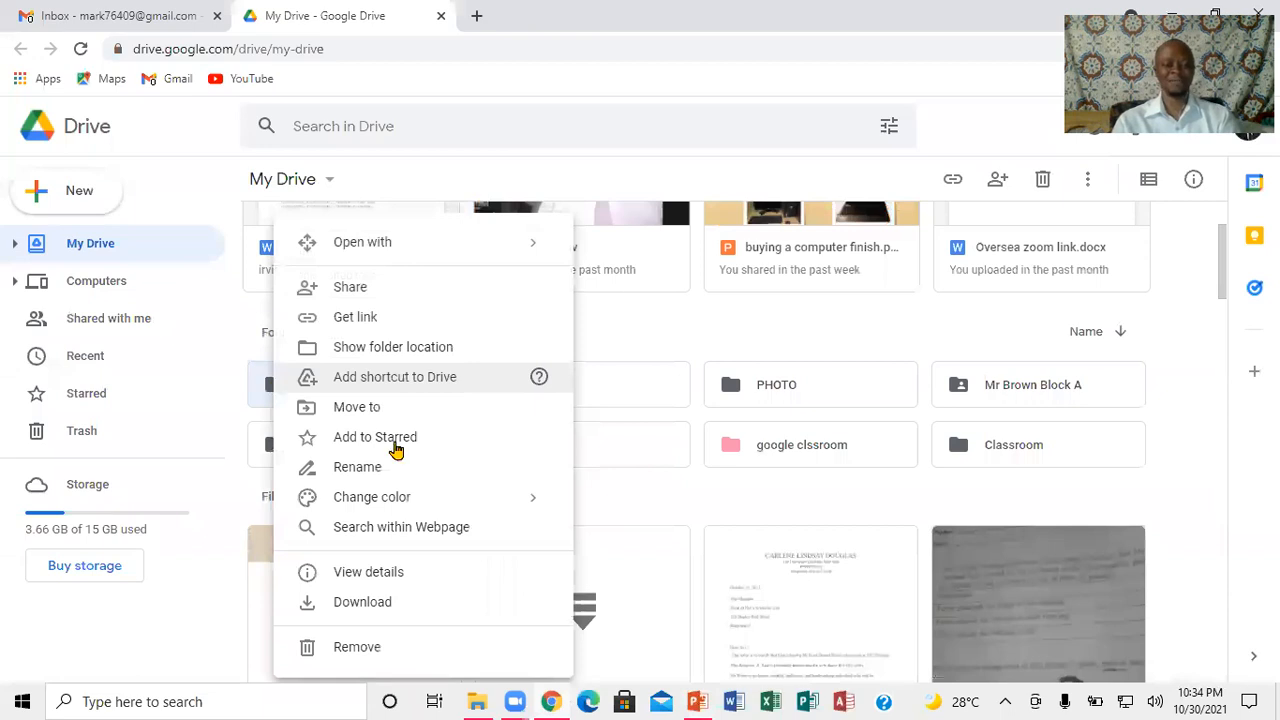
{"action": "mouse_move", "coordinate": [366, 497]}
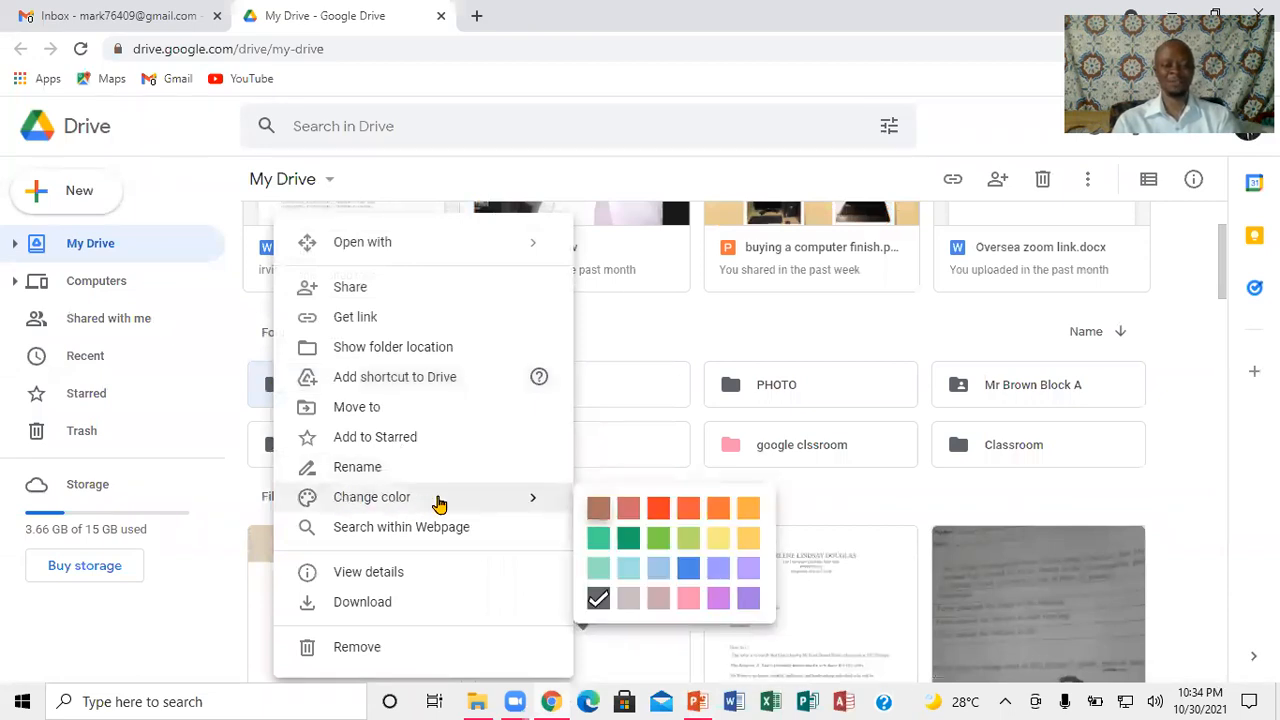
{"action": "left_click", "coordinate": [658, 512]}
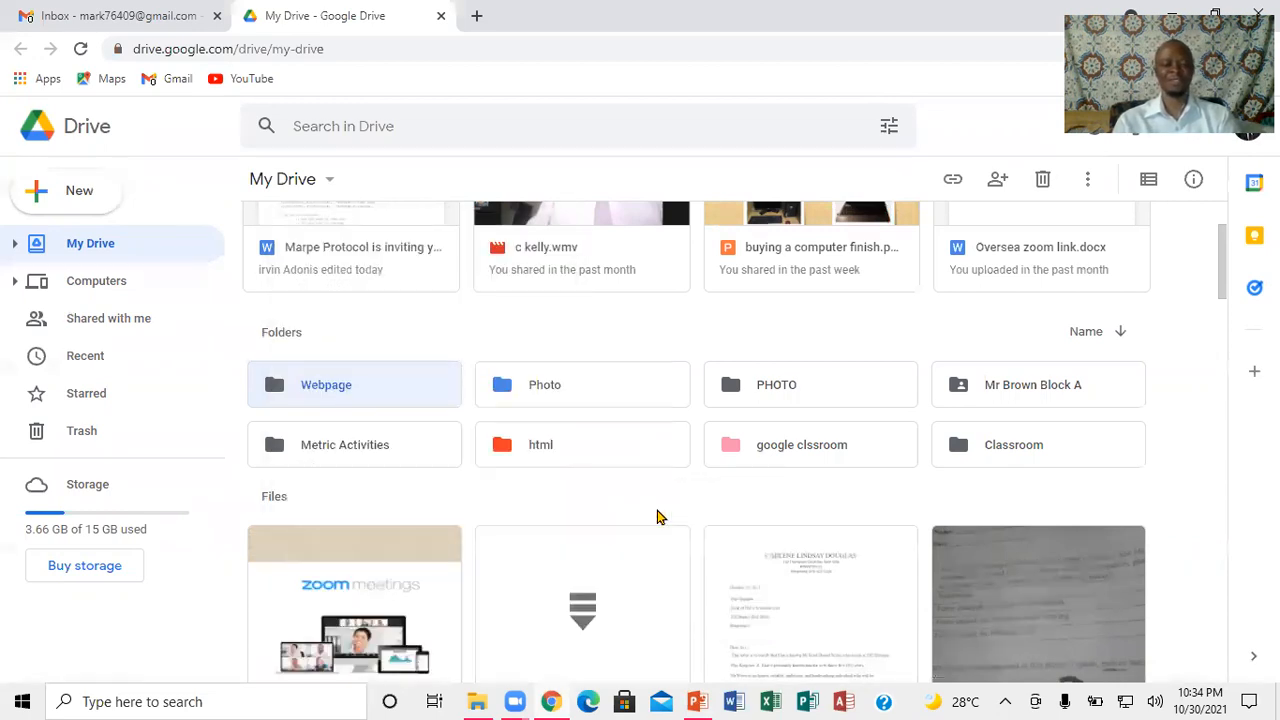
Change the Webpage folder's color to dark green
{"action": "right_click", "coordinate": [275, 388]}
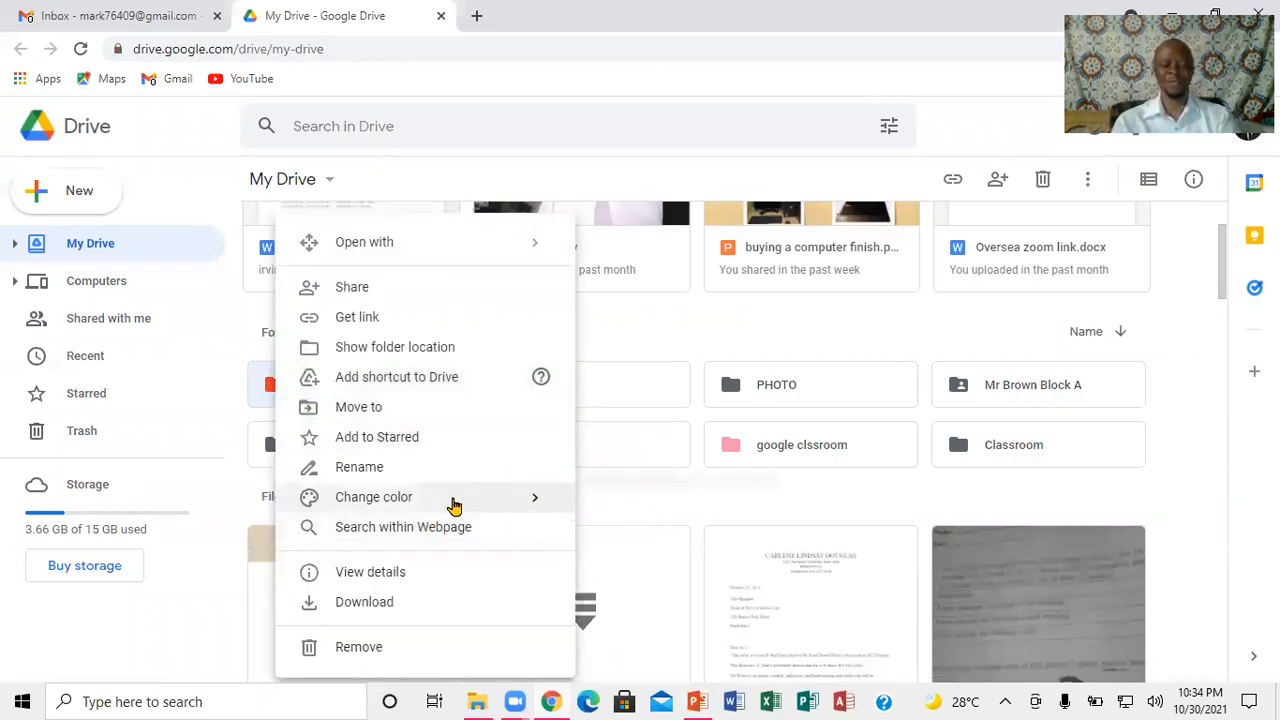
{"action": "mouse_move", "coordinate": [572, 503]}
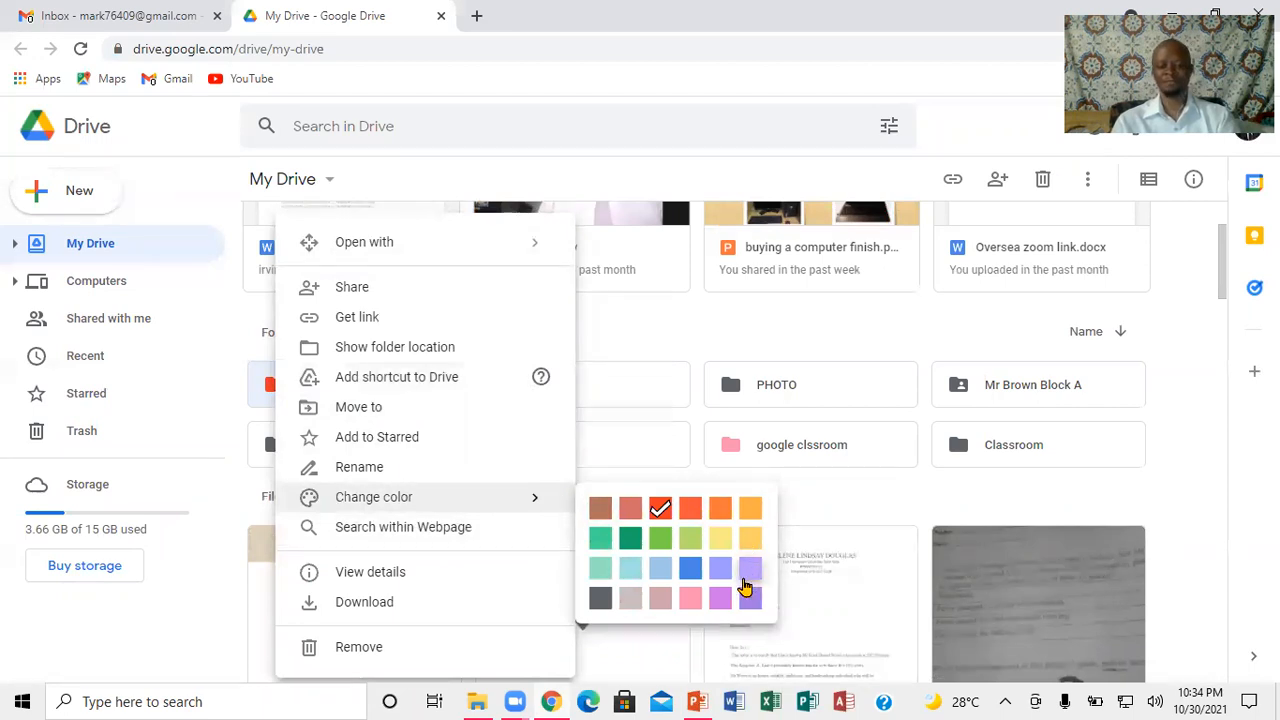
{"action": "left_click", "coordinate": [631, 543]}
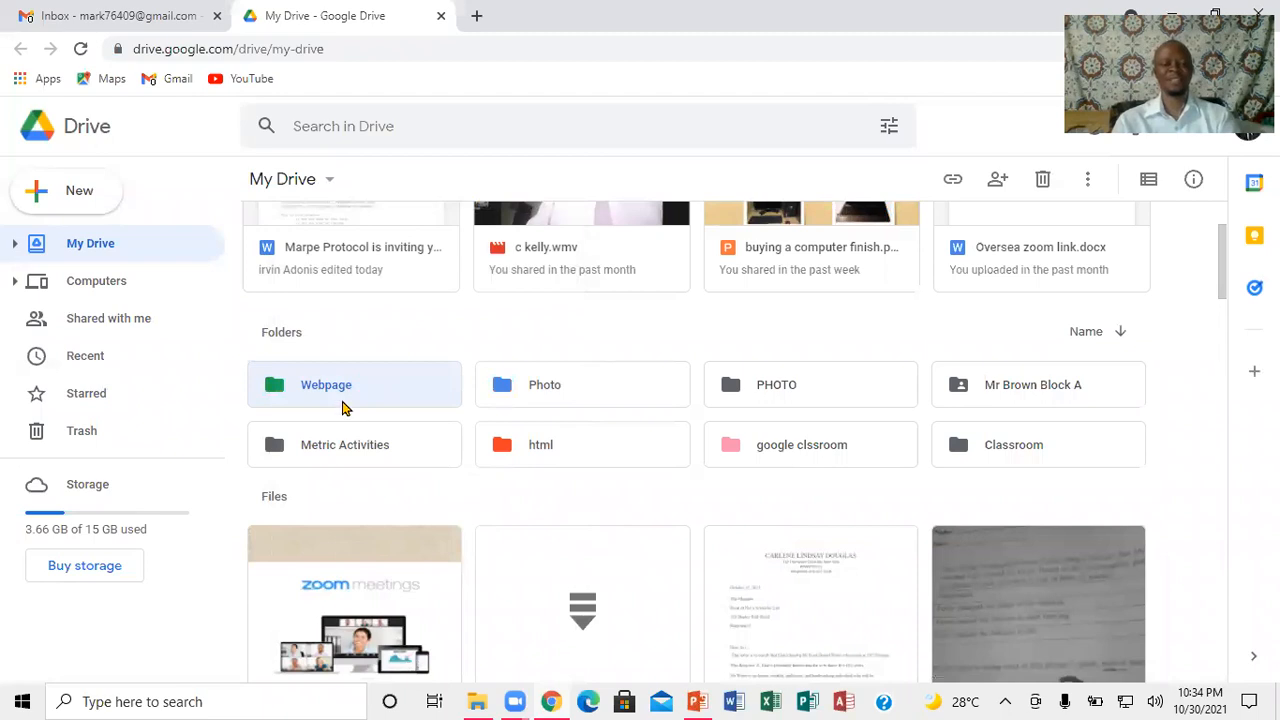
Switch to PowerPoint to check the file upload topic on the outline slide, and return to Google Drive in Chrome
{"action": "mouse_move", "coordinate": [698, 701]}
{"action": "left_click", "coordinate": [709, 667]}
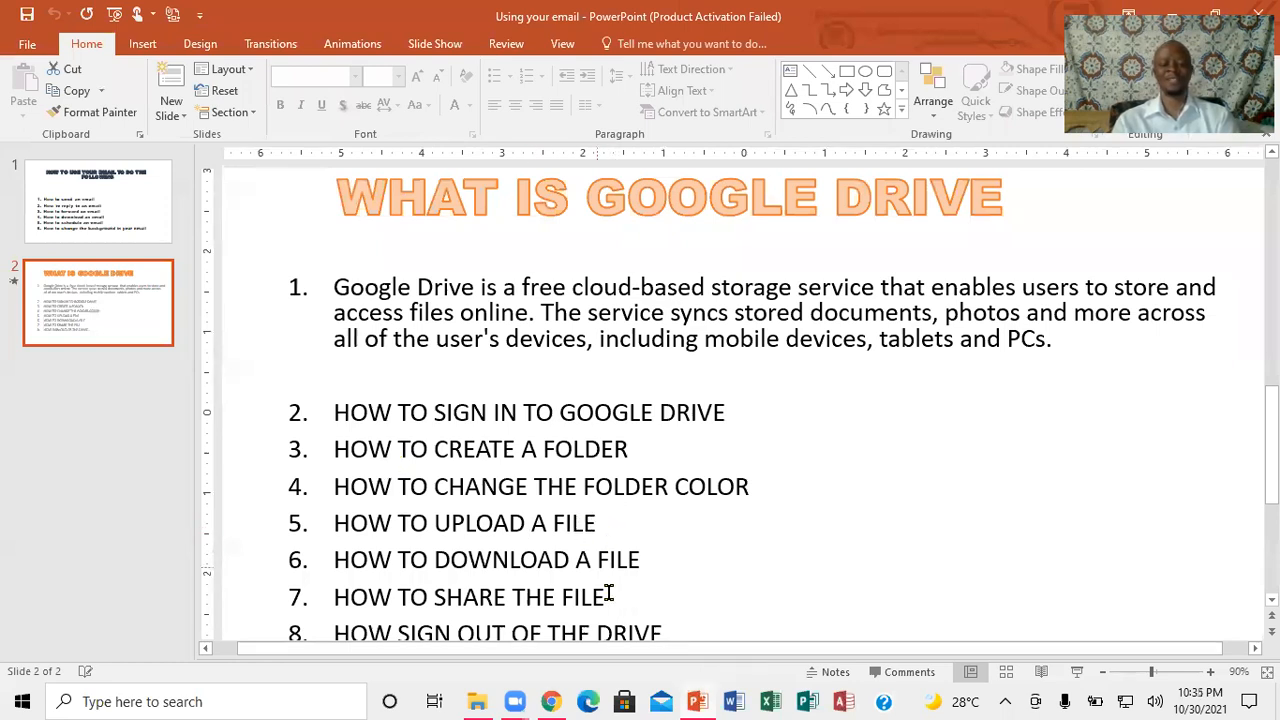
{"action": "left_click", "coordinate": [552, 701]}
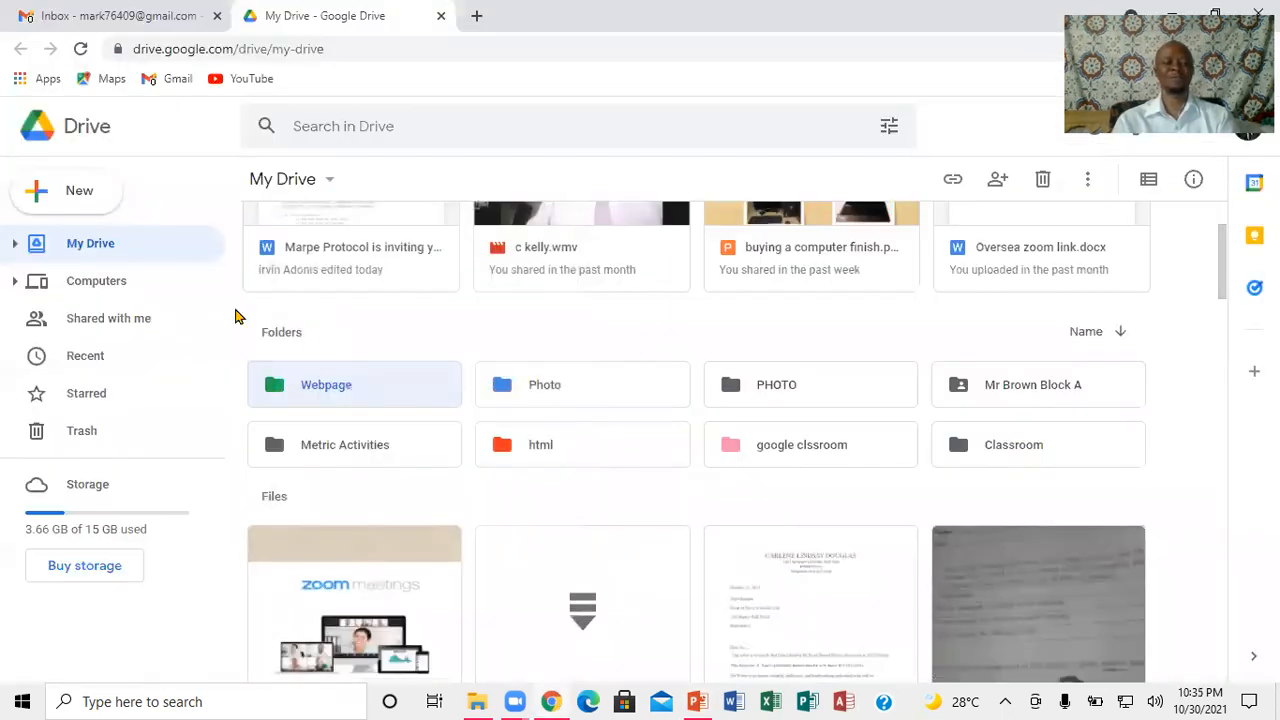
Upload the Word document "Moving Taskbar link" from the Desktop to My Drive
{"action": "left_click", "coordinate": [76, 190]}
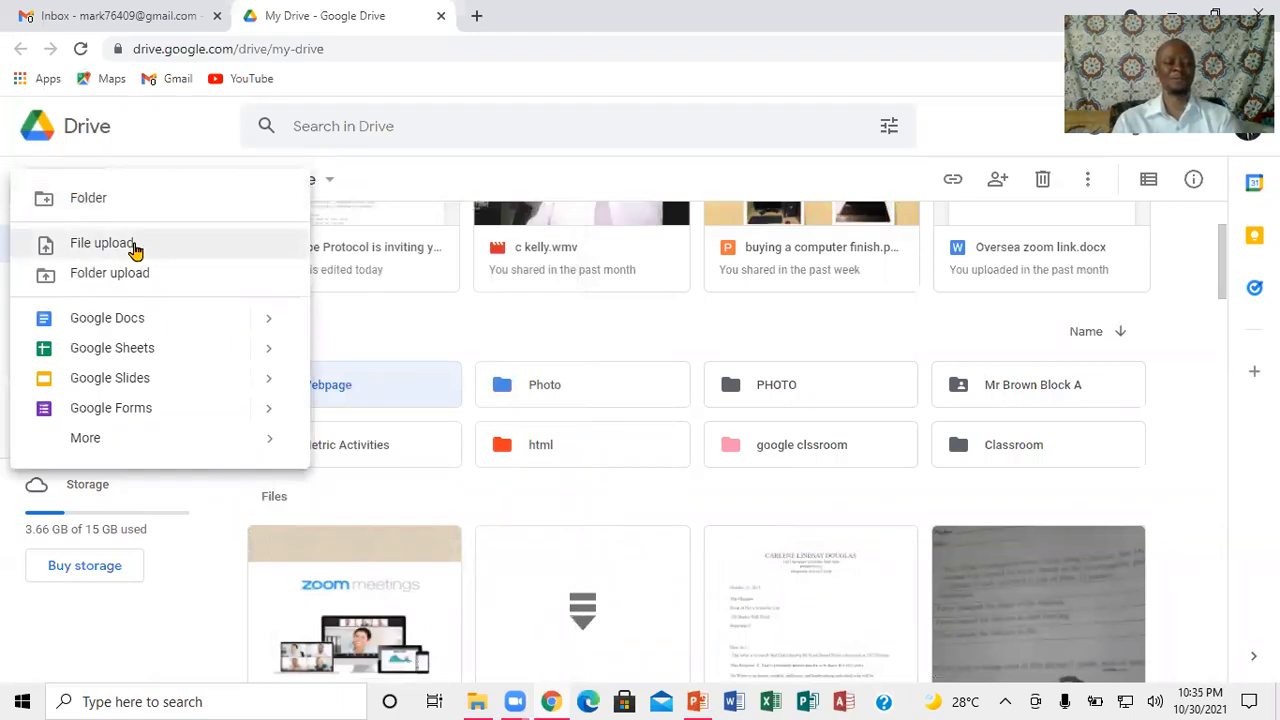
{"action": "left_click", "coordinate": [103, 245]}
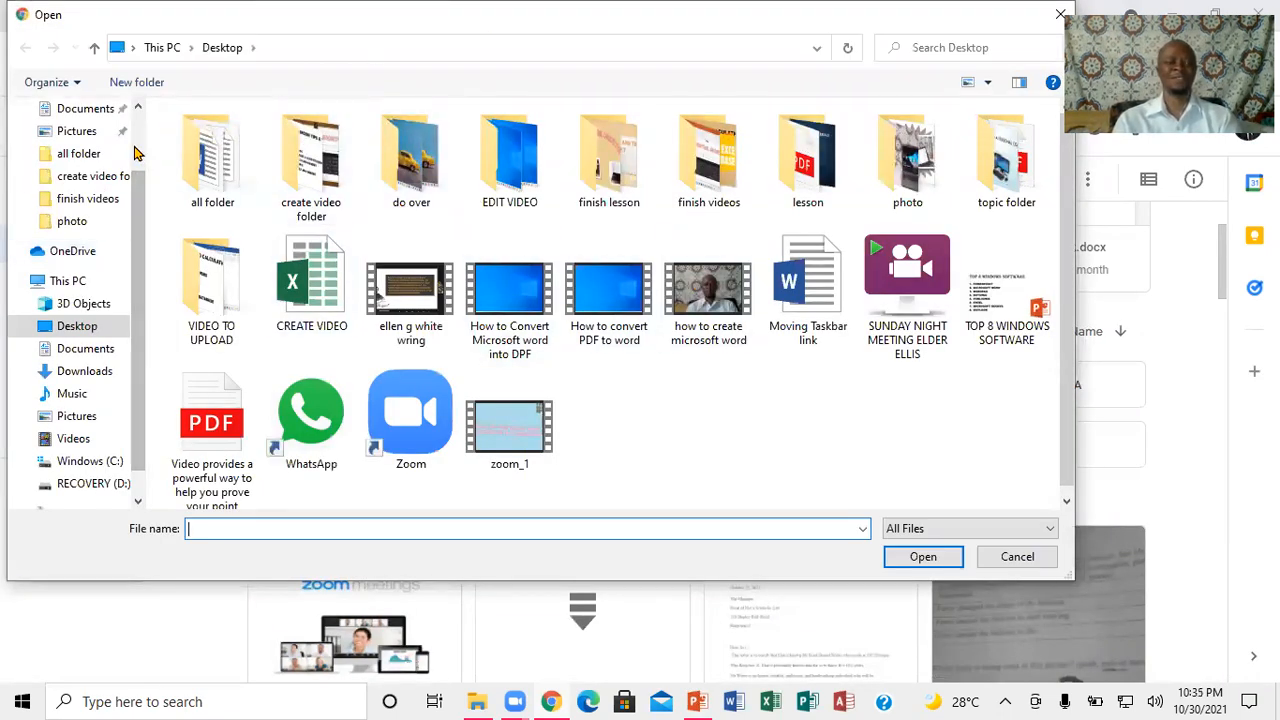
{"action": "scroll", "coordinate": [137, 152], "scroll_direction": "up", "scroll_amount": 2}
{"action": "left_click", "coordinate": [80, 147]}
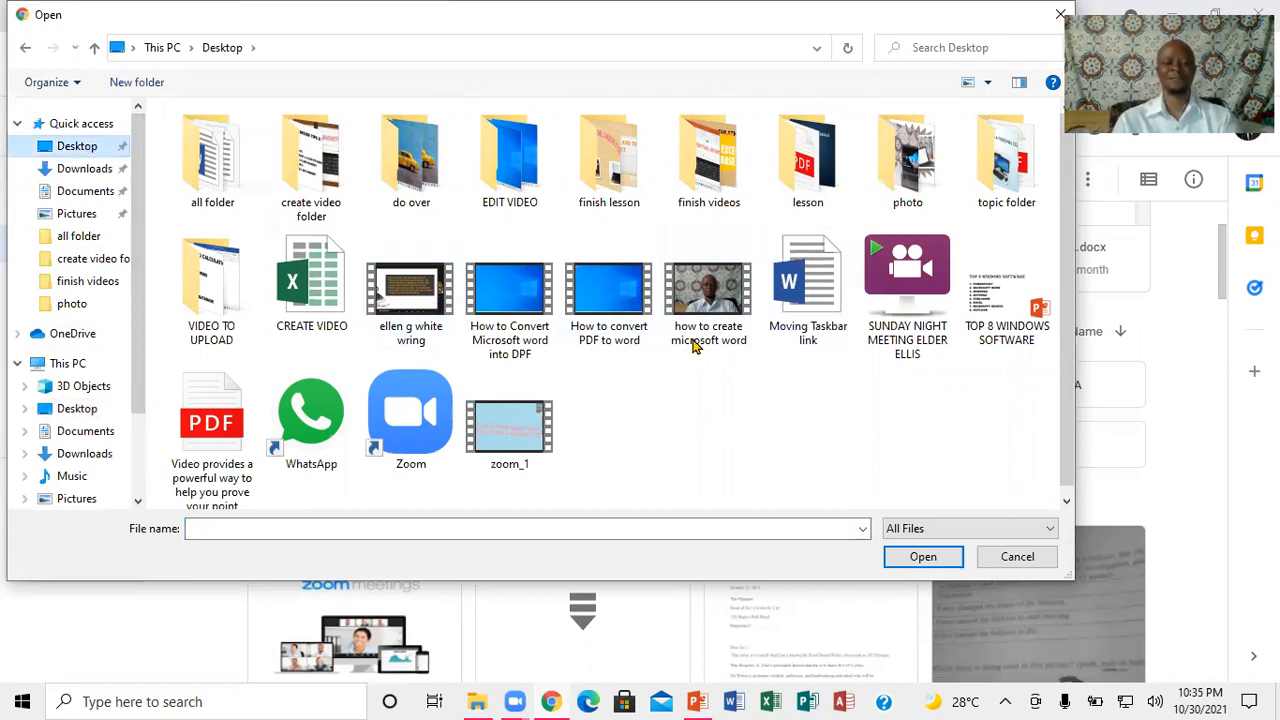
{"action": "left_click", "coordinate": [815, 313]}
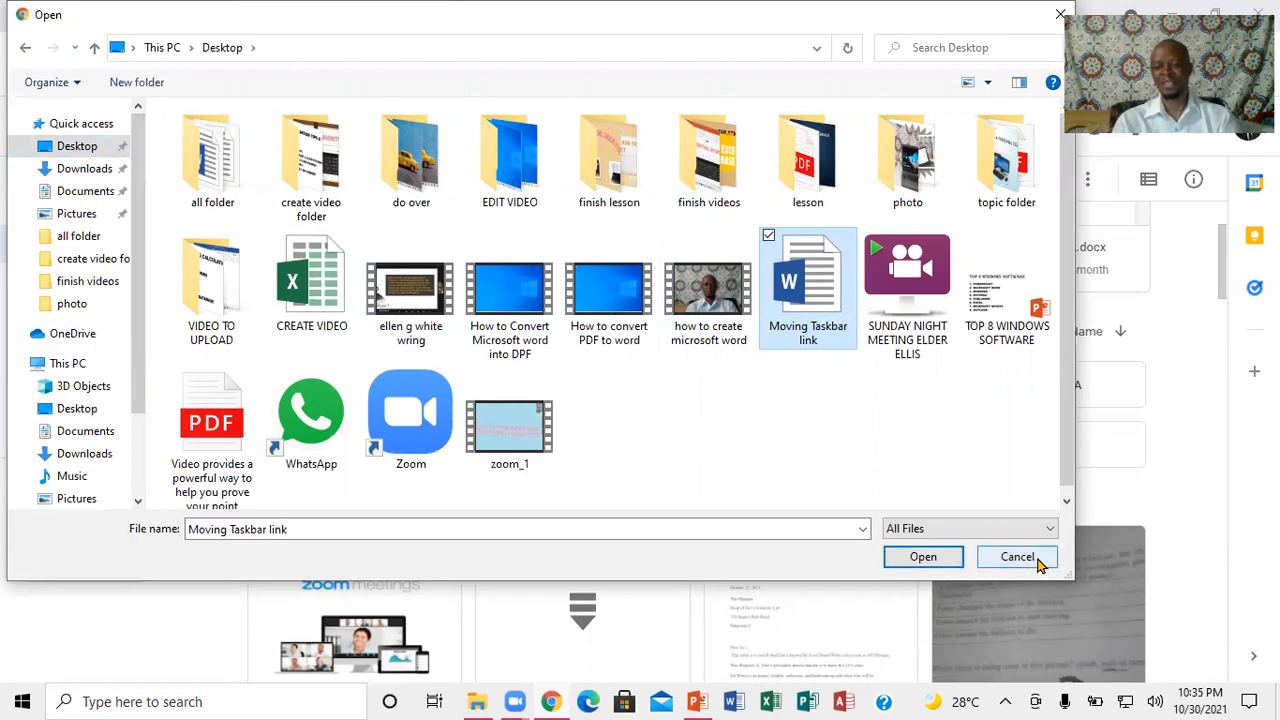
{"action": "left_click", "coordinate": [922, 557]}
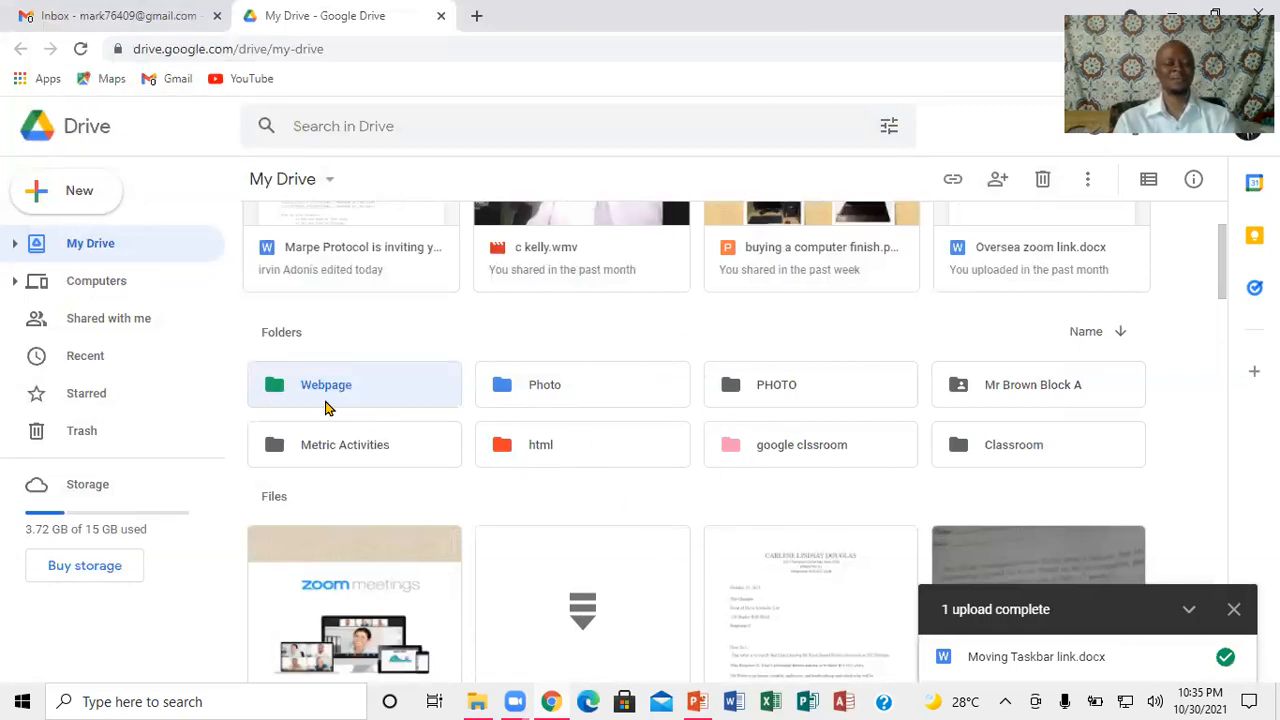
Look for the uploaded document among the recent files, dismiss the upload notification, and return to My Drive
{"action": "left_click", "coordinate": [88, 356]}
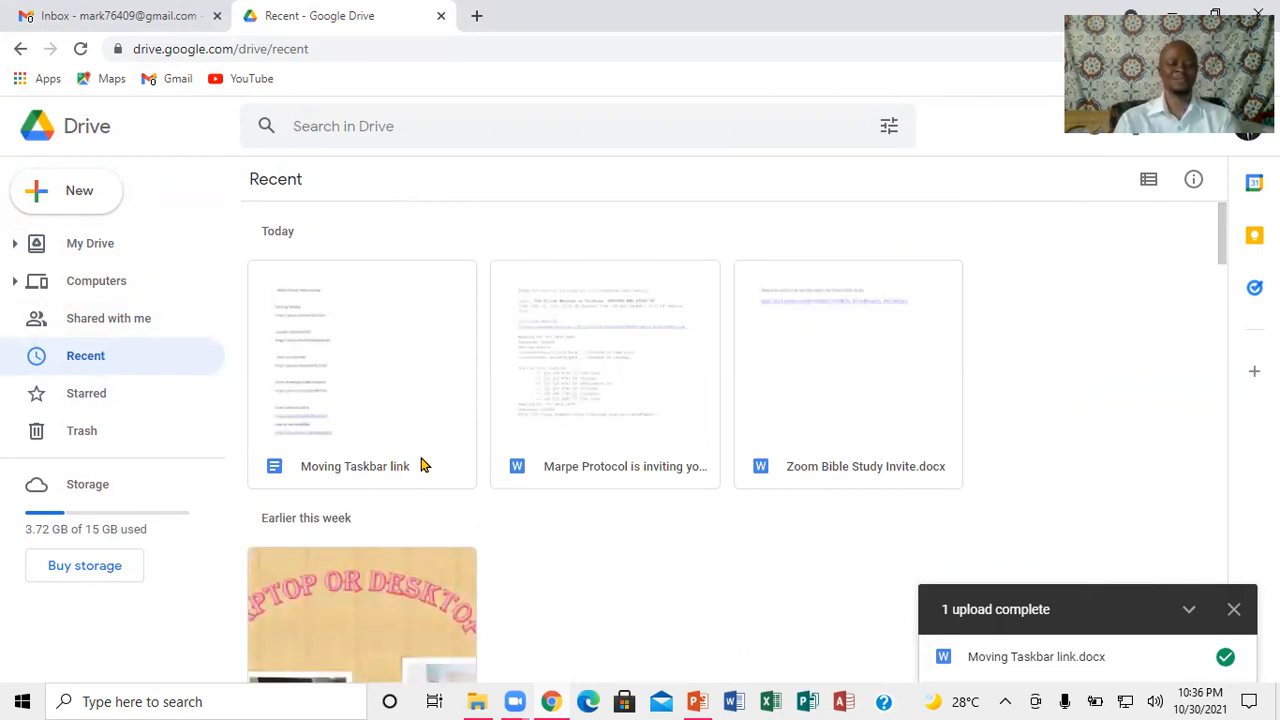
{"action": "left_click", "coordinate": [1234, 610]}
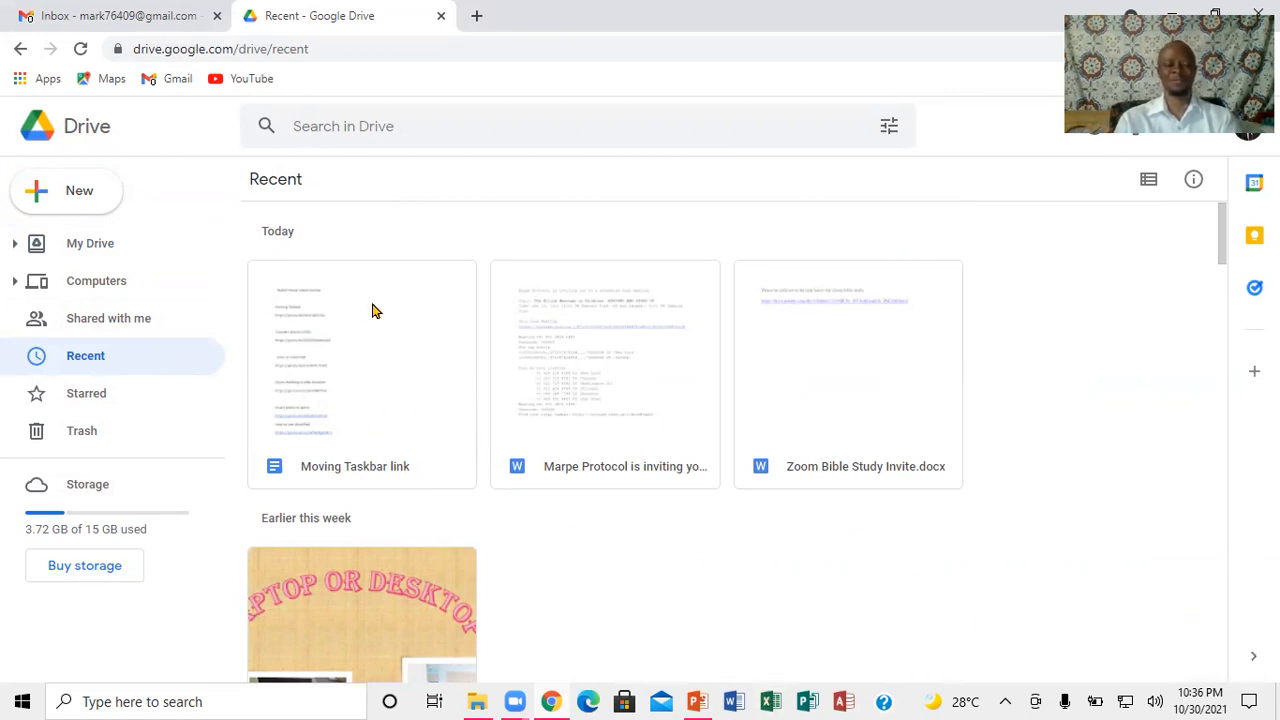
{"action": "left_click", "coordinate": [105, 240]}
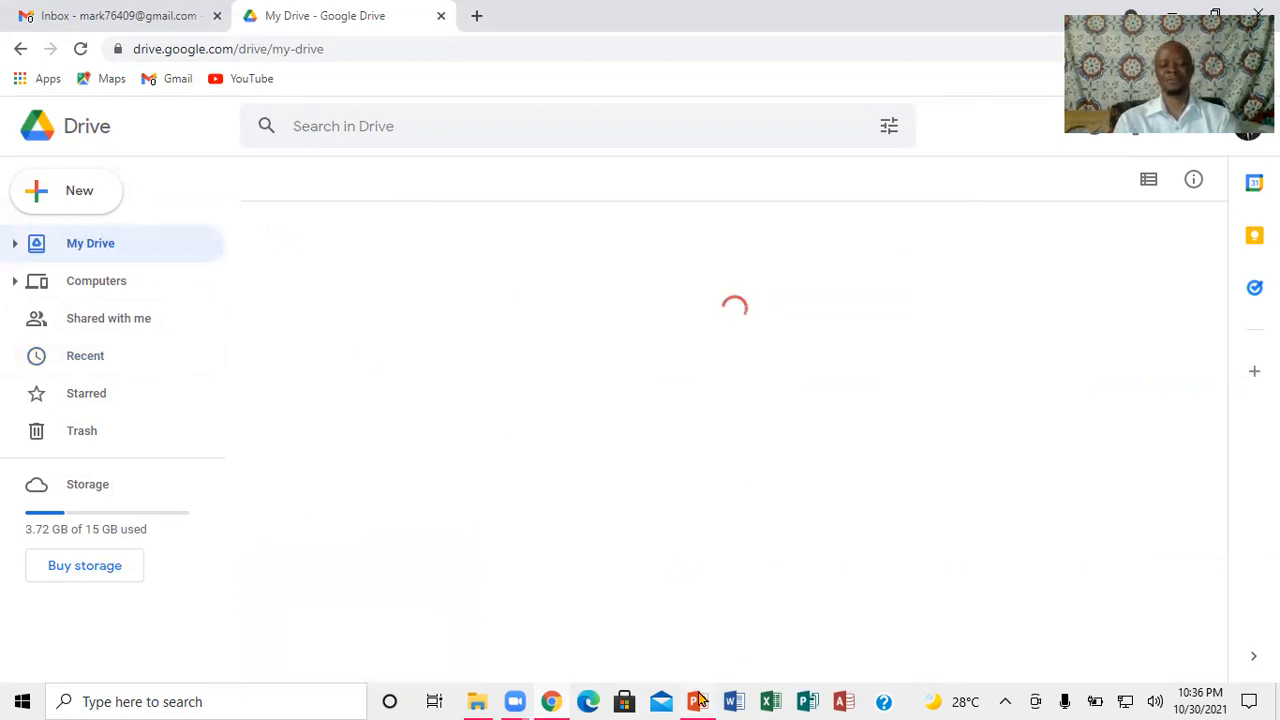
Switch to PowerPoint to check the file download topic on the outline slide, and return to Google Drive in Chrome
{"action": "mouse_move", "coordinate": [700, 680]}
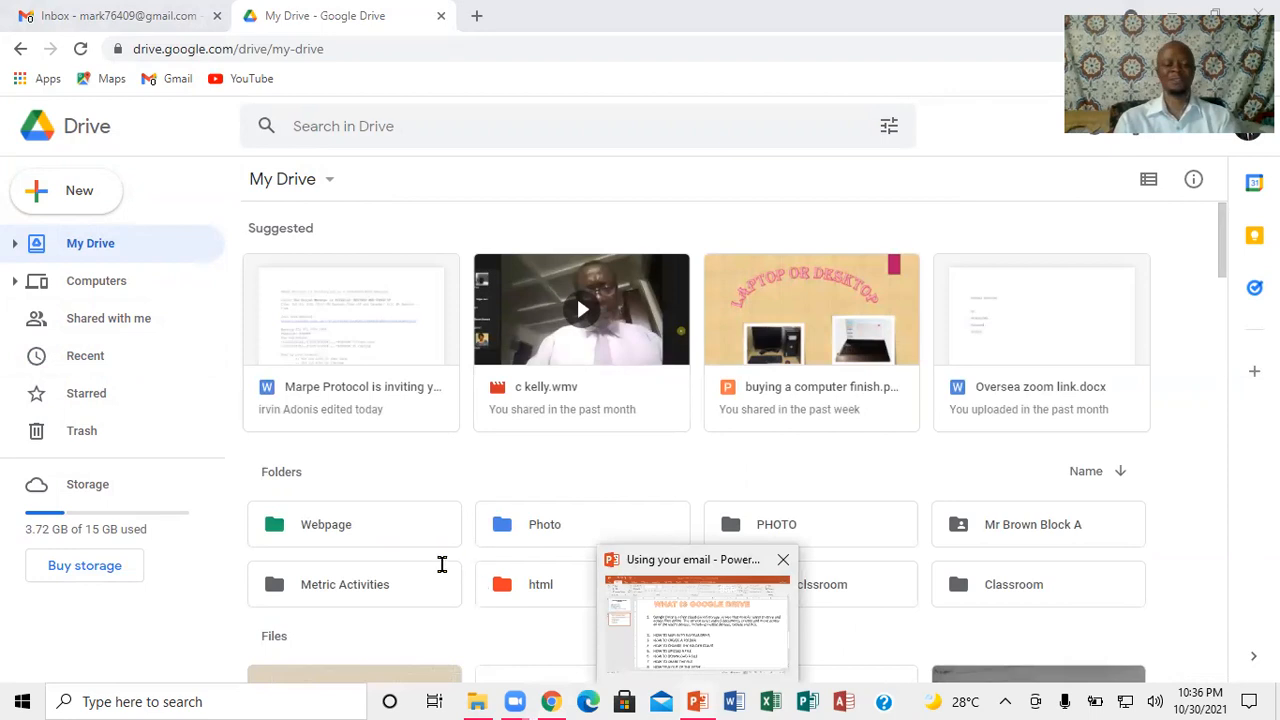
{"action": "left_click", "coordinate": [671, 563]}
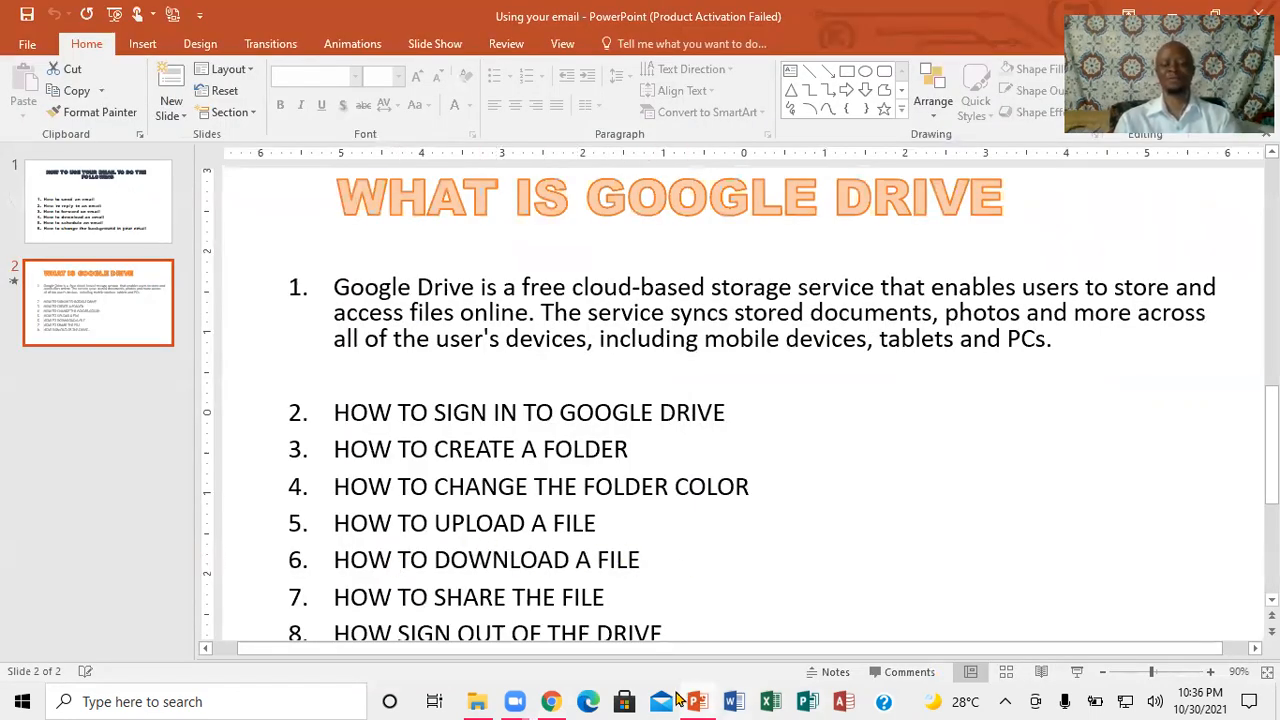
{"action": "left_click", "coordinate": [563, 699]}
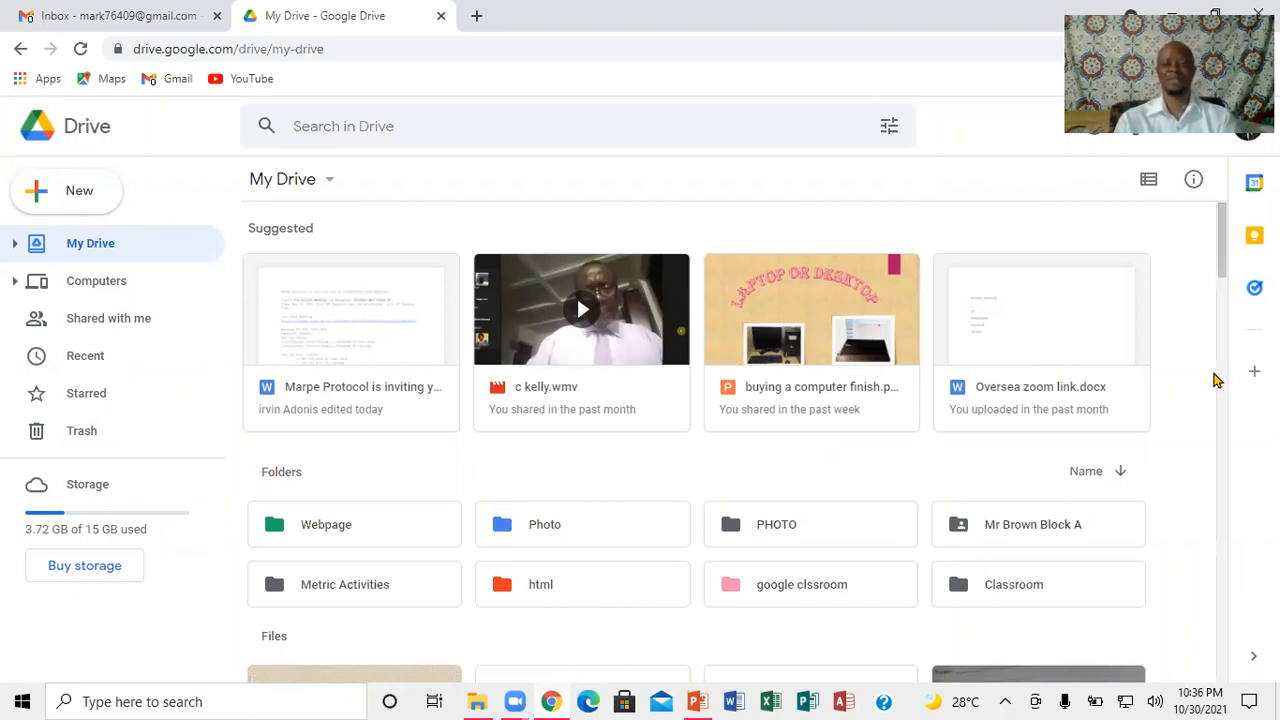
Download the "Moving Taskbar link" document from the recent files to the computer
{"action": "left_click", "coordinate": [108, 366]}
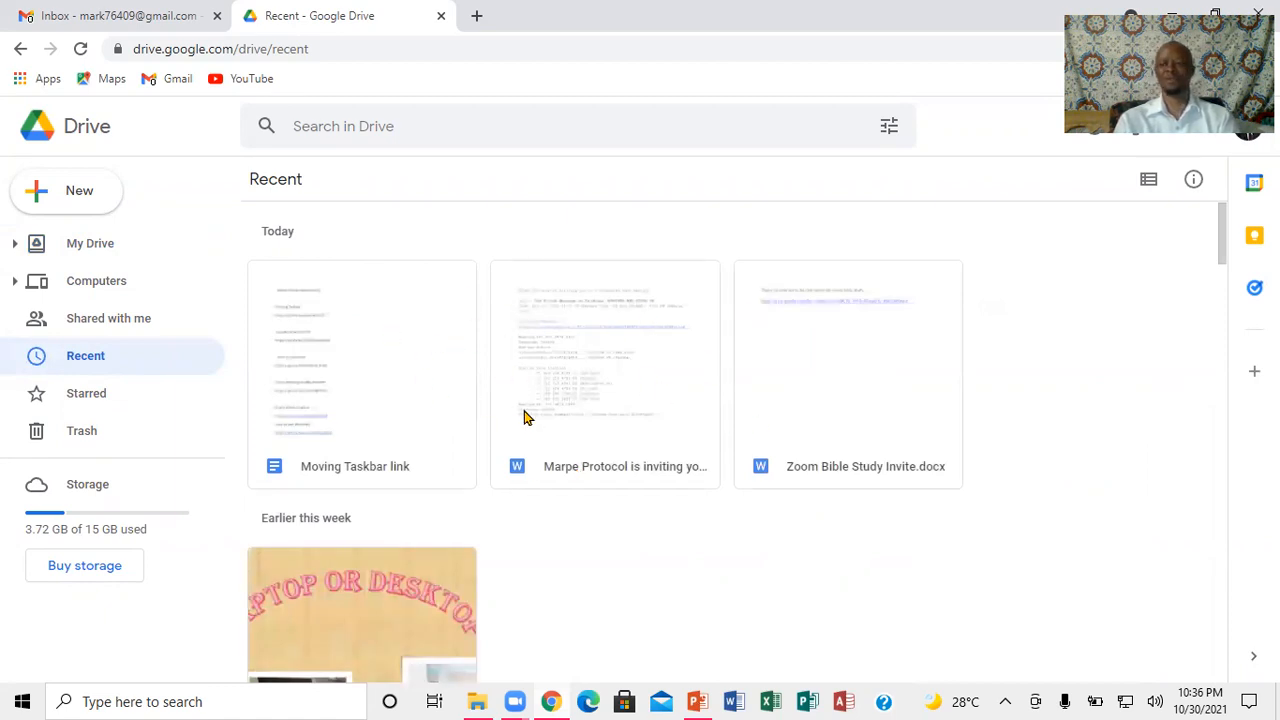
{"action": "right_click", "coordinate": [341, 385]}
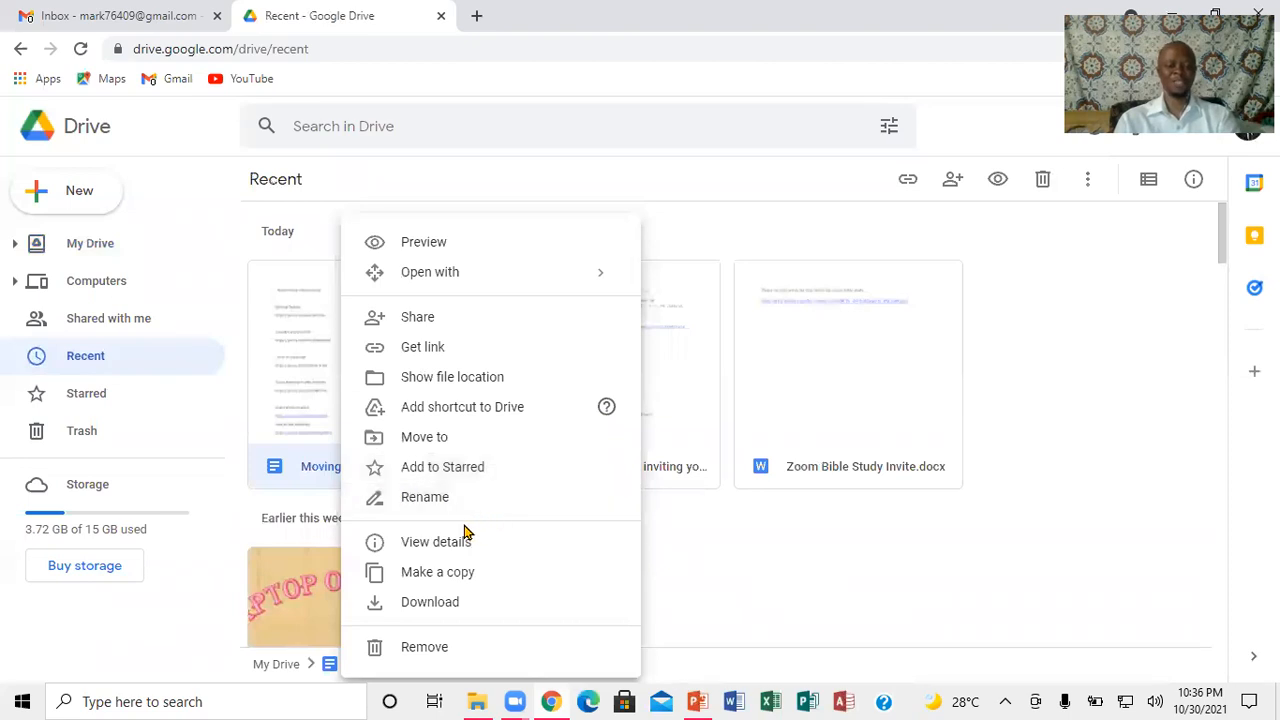
{"action": "left_click", "coordinate": [410, 603]}
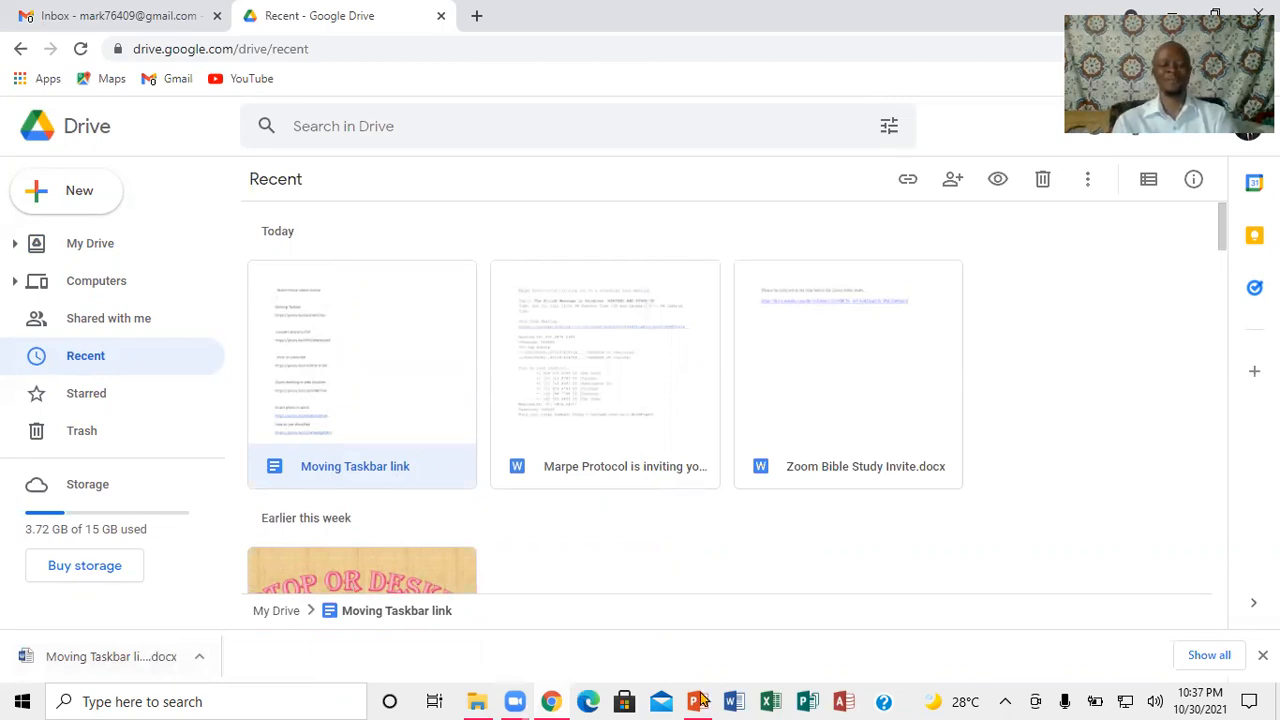
Switch to PowerPoint and view the Google Drive topic slide at 80% zoom
{"action": "mouse_move", "coordinate": [714, 659]}
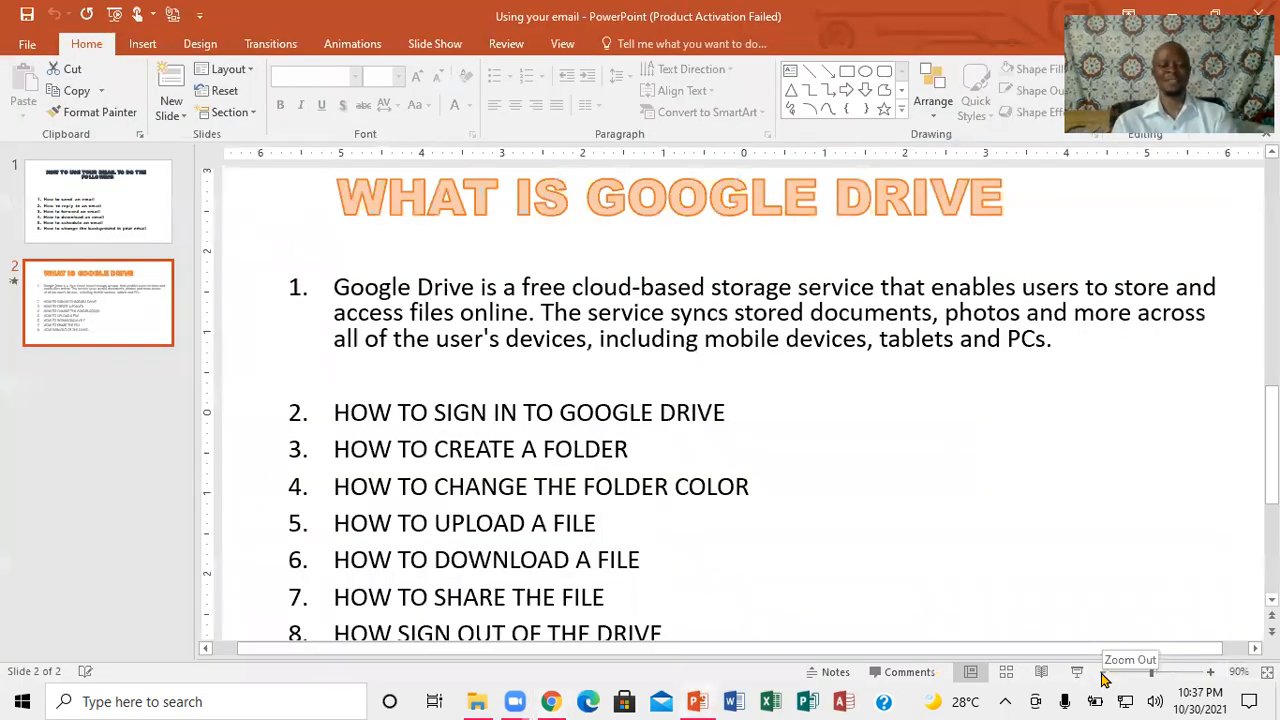
{"action": "left_click", "coordinate": [1103, 673]}
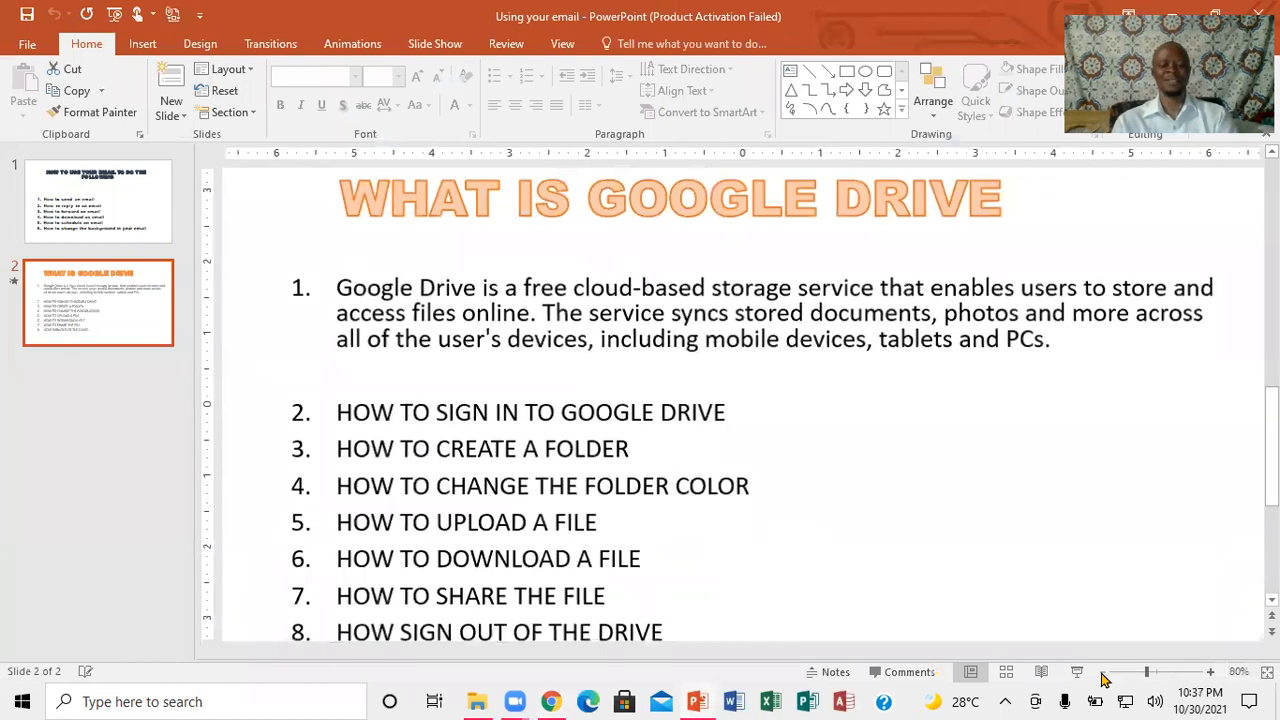
Fit the outline slide in view, switch to Google Drive in Chrome, and open the sharing options for the "Moving Taskbar link" document
{"action": "left_click", "coordinate": [1103, 673]}
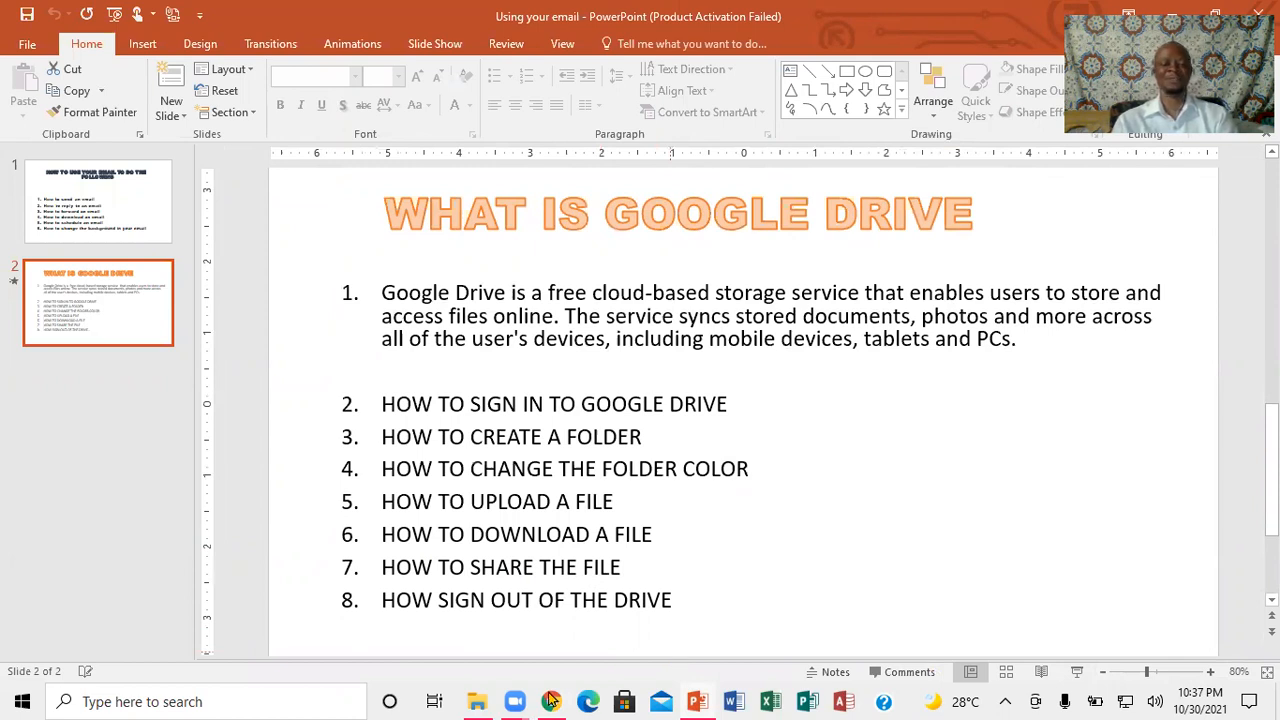
{"action": "key", "text": "alt+Tab"}
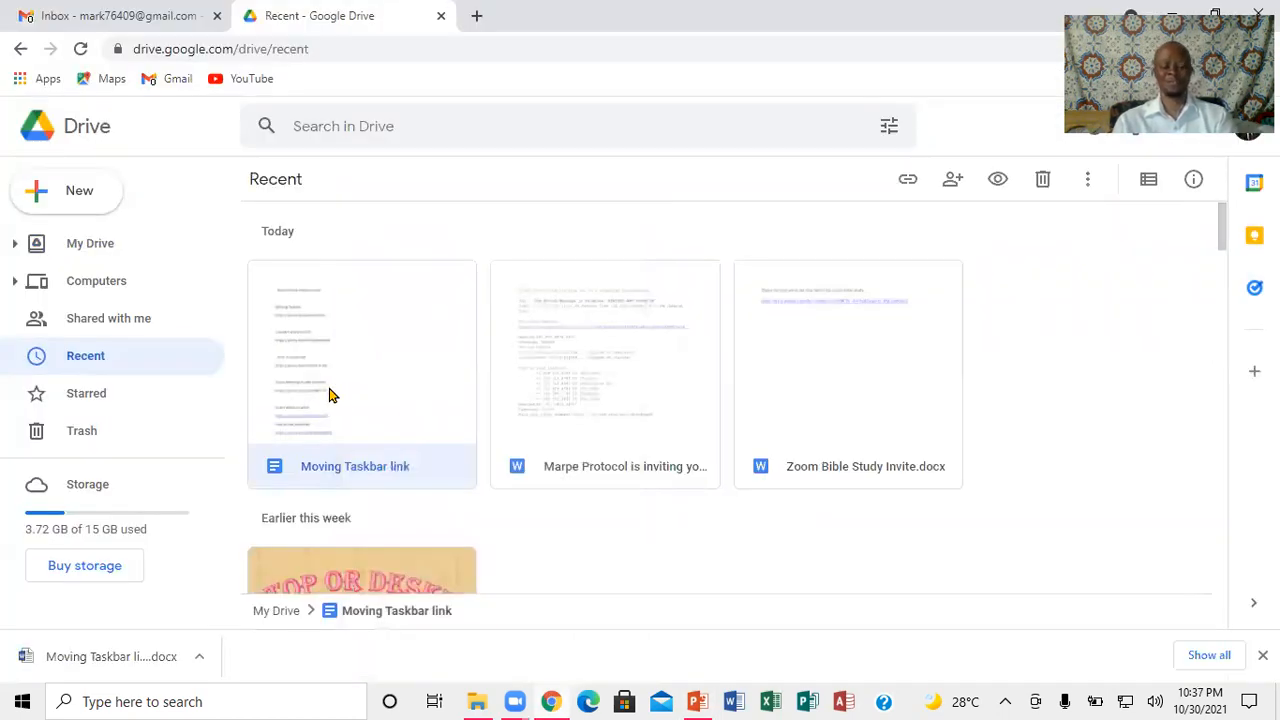
{"action": "right_click", "coordinate": [348, 335]}
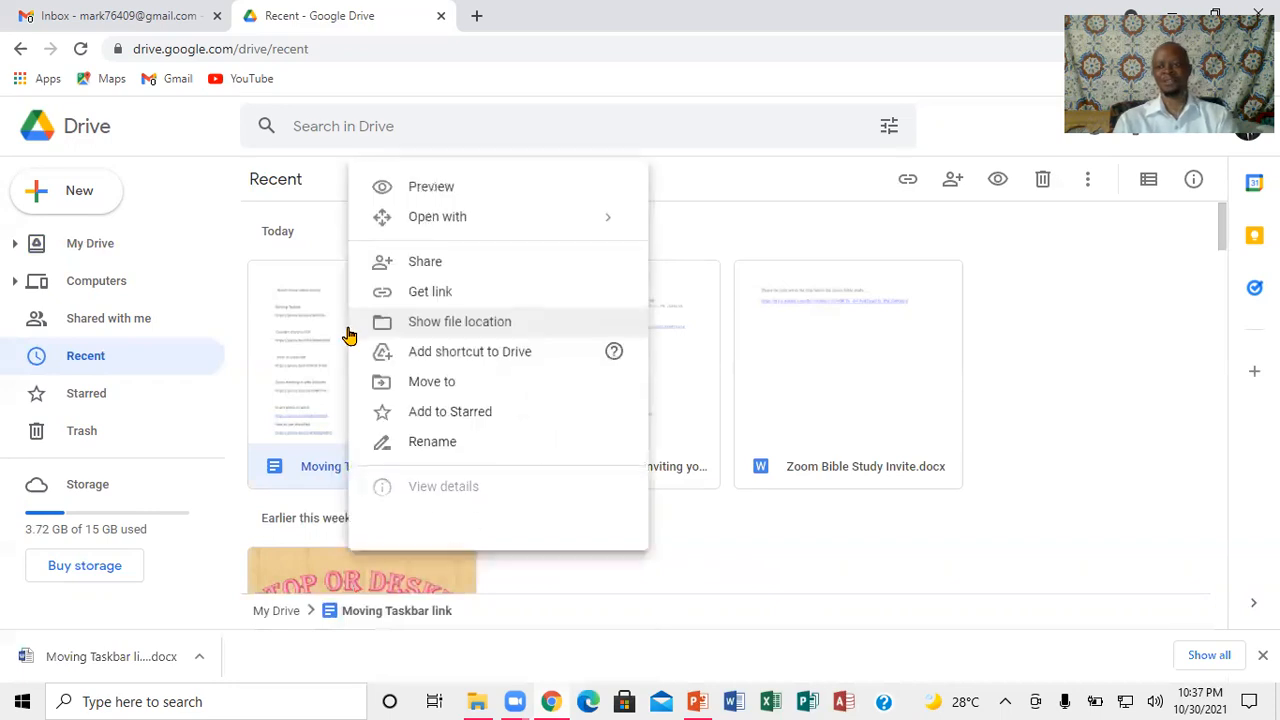
{"action": "left_click", "coordinate": [424, 263]}
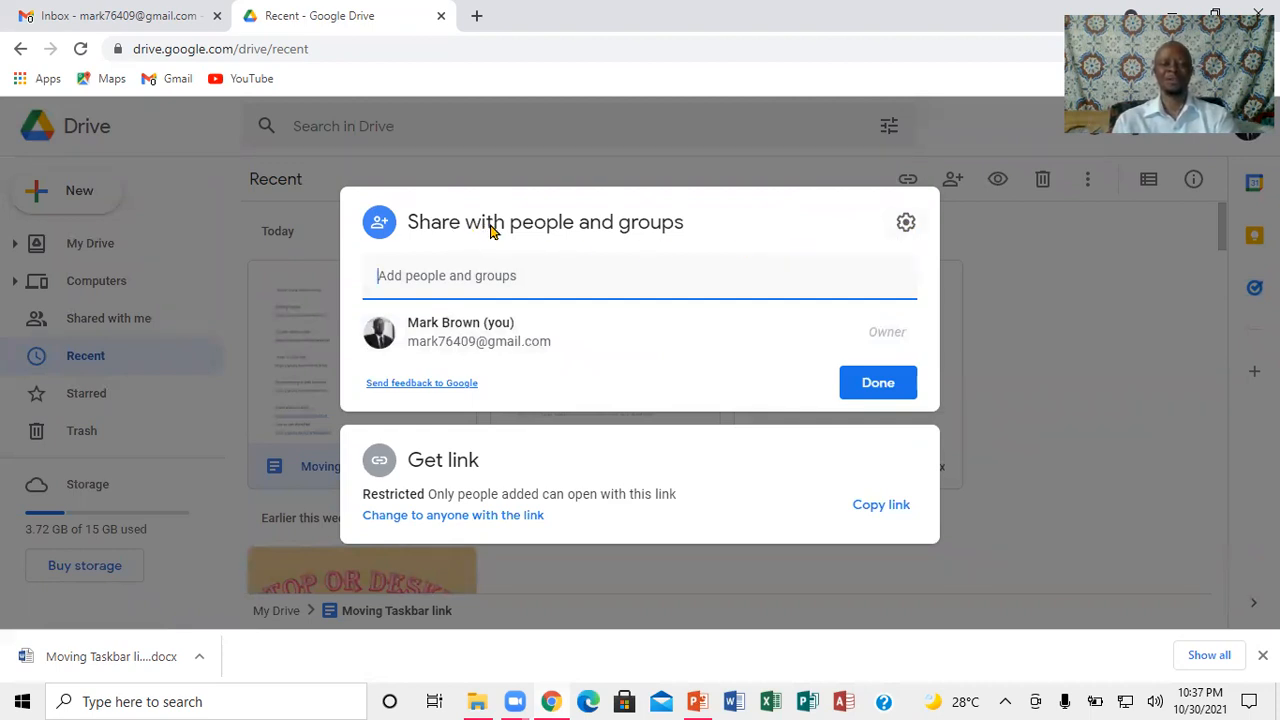
Review the document's settings for sharing with people, return to the sharing dialog, and dismiss the sharing restrictions tip
{"action": "left_click", "coordinate": [906, 222]}
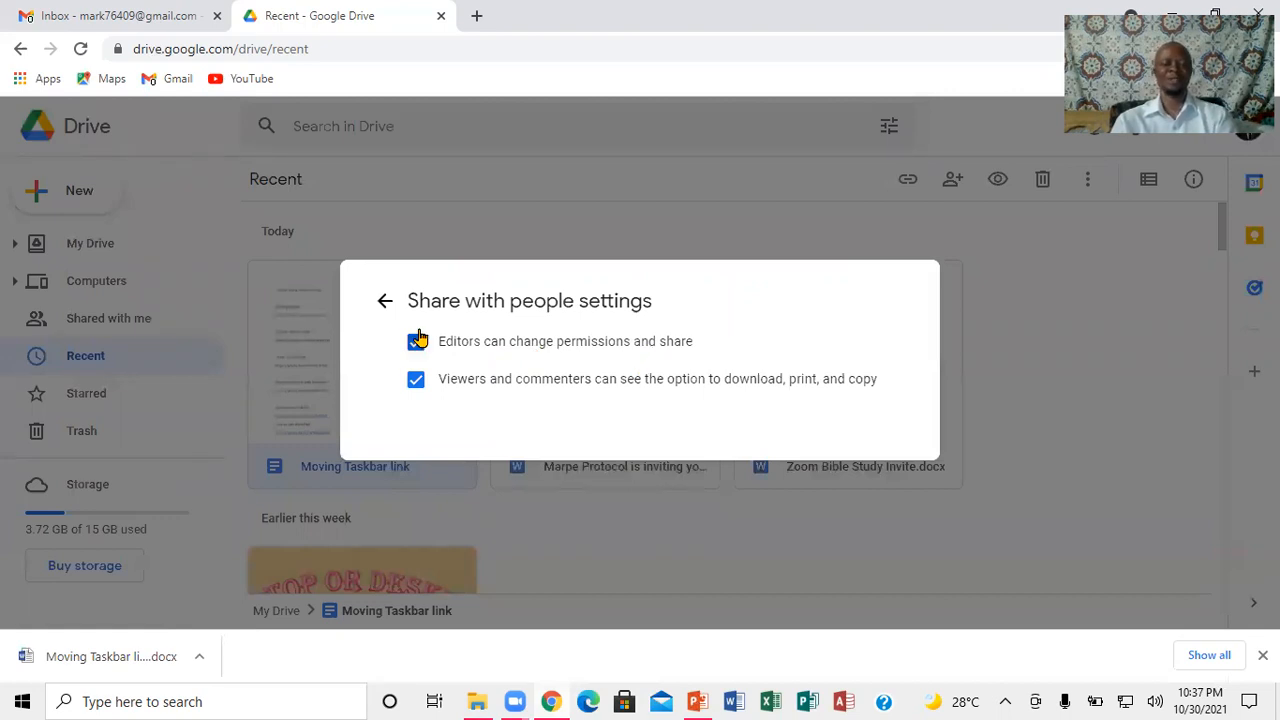
{"action": "left_click", "coordinate": [386, 304]}
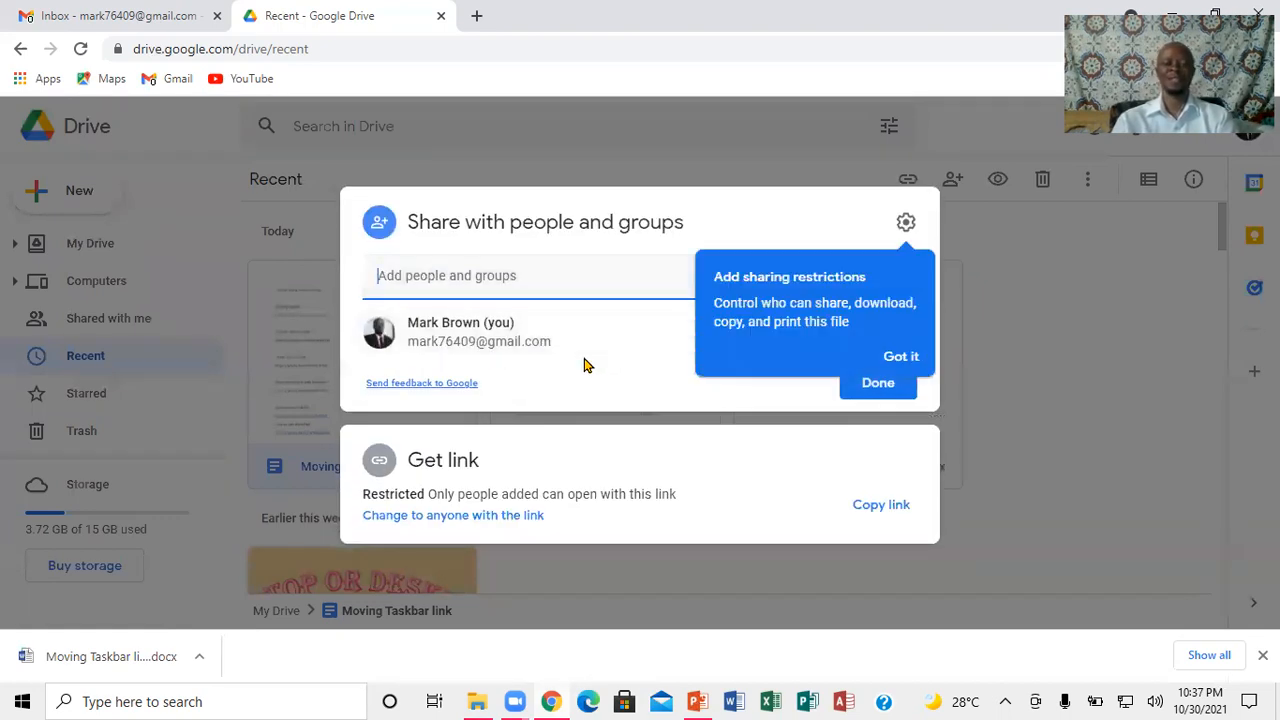
{"action": "left_click", "coordinate": [897, 358]}
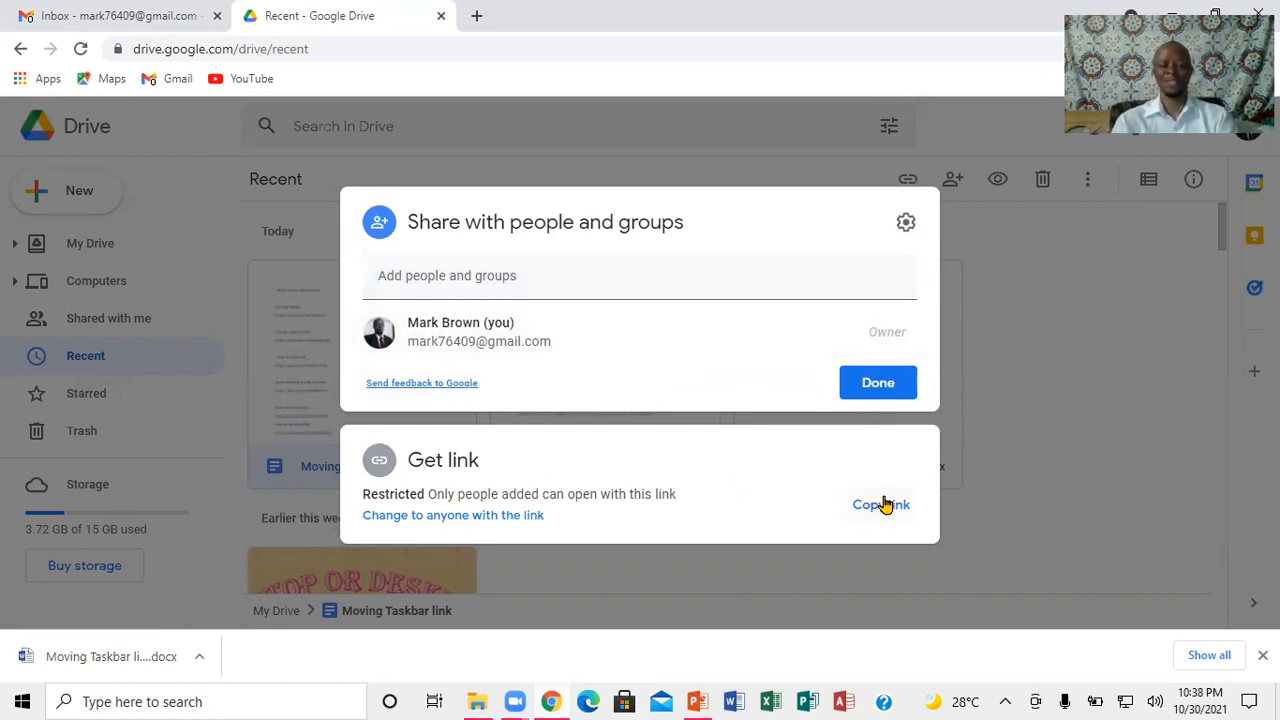
Share "Moving Taskbar link" with the first suggested contact as Editor, sending a notification with the message "Greeting"
{"action": "left_click", "coordinate": [541, 275]}
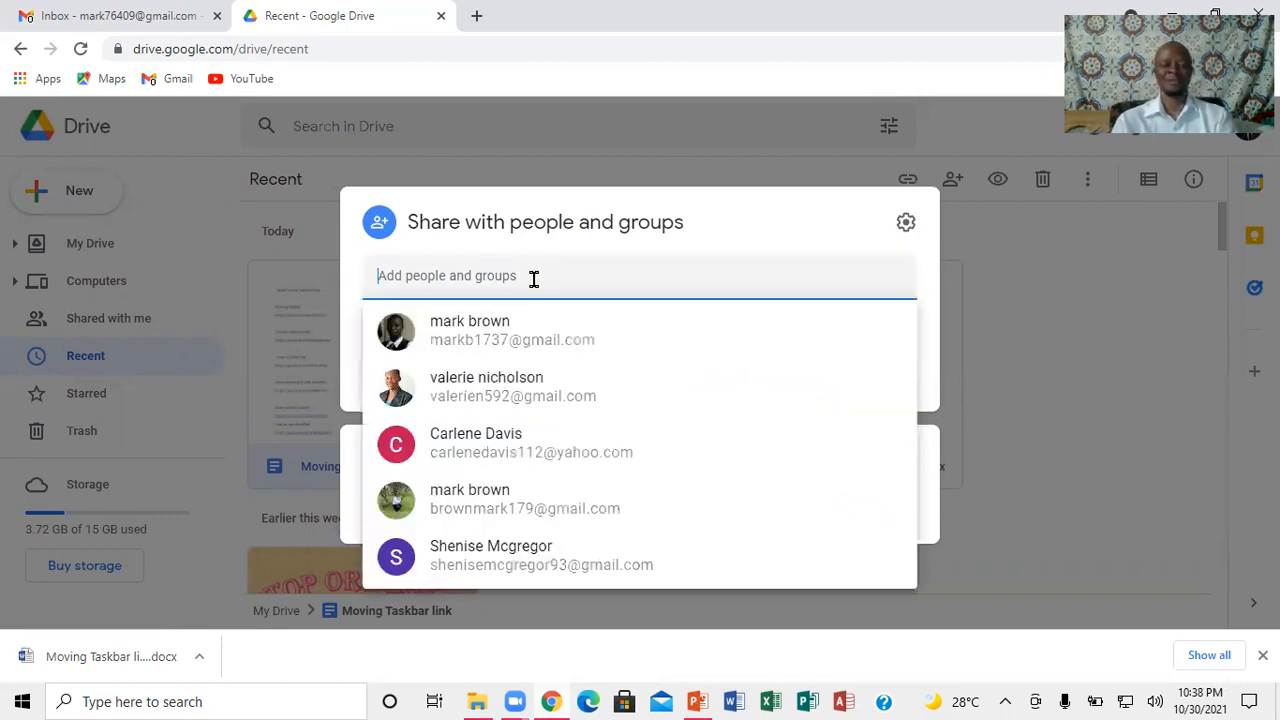
{"action": "left_click", "coordinate": [490, 322]}
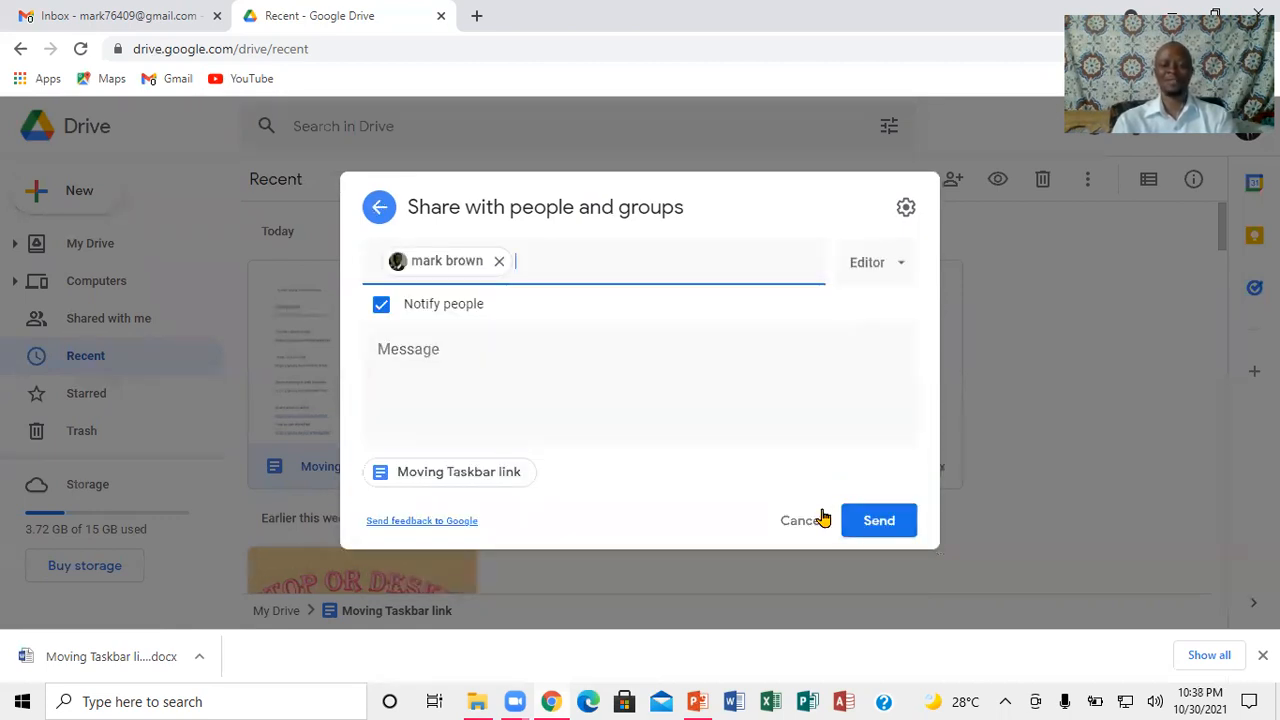
{"action": "left_click", "coordinate": [421, 391]}
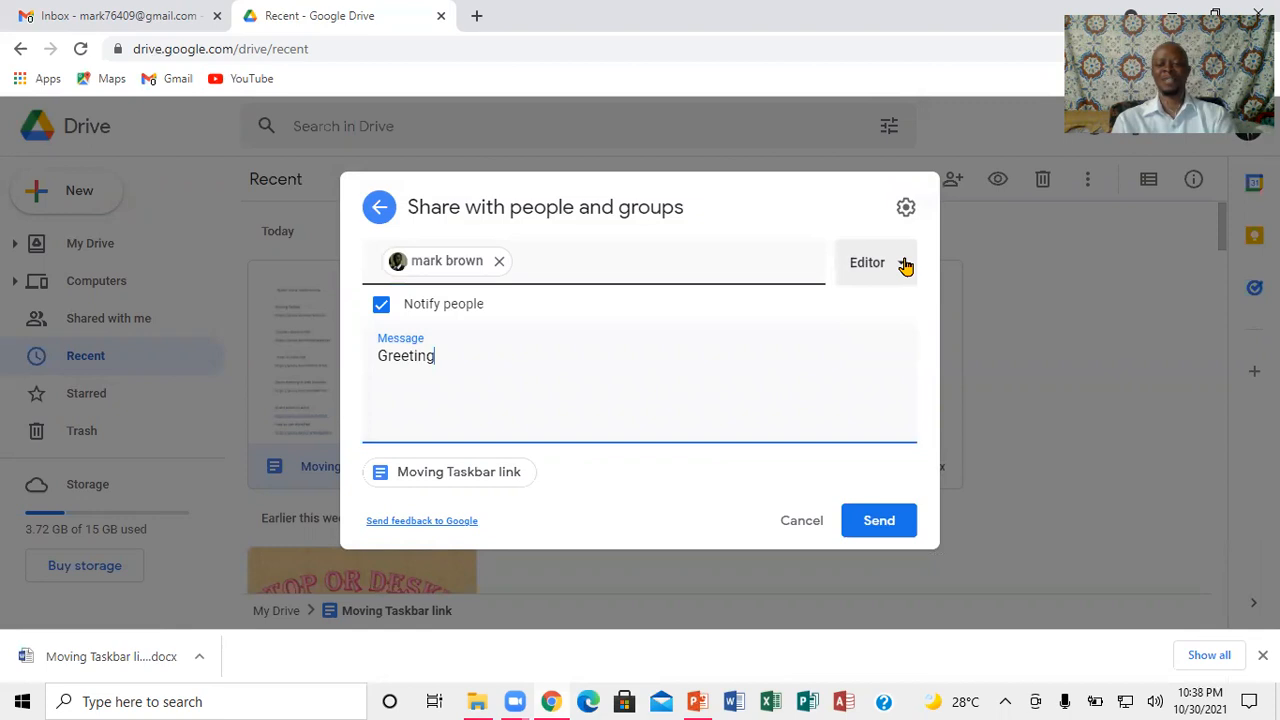
{"action": "left_click", "coordinate": [905, 265]}
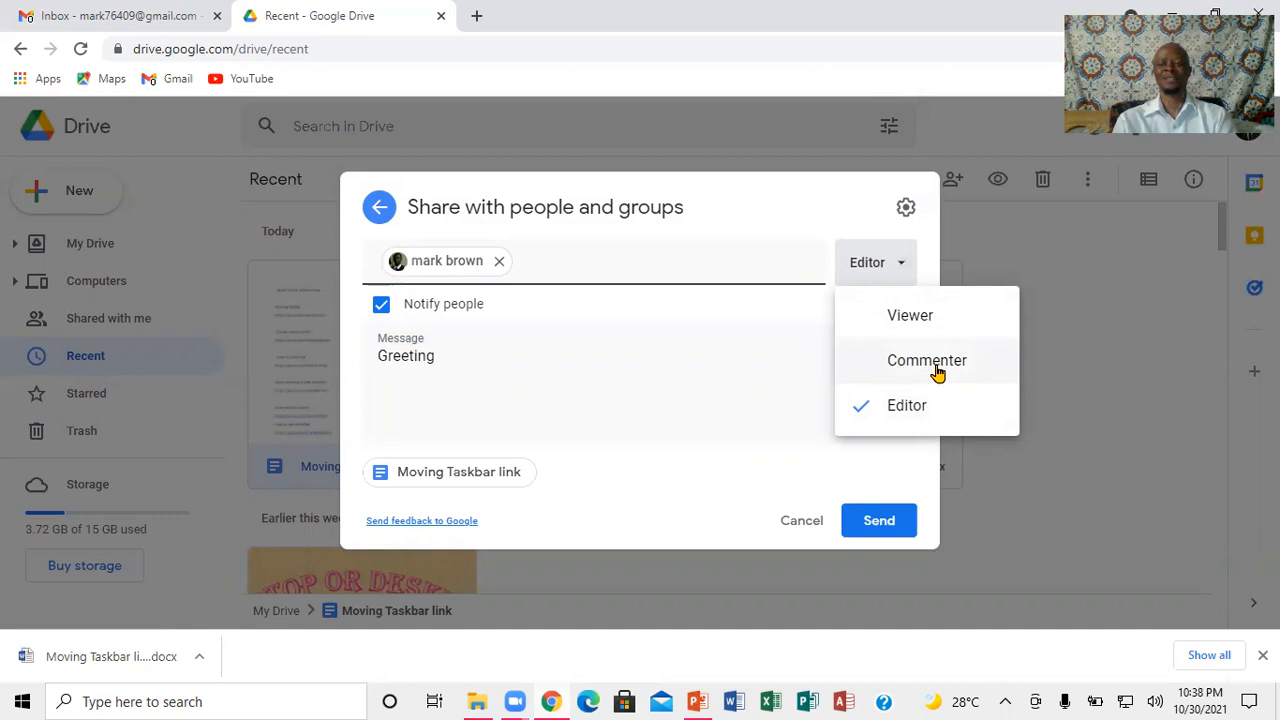
{"action": "left_click", "coordinate": [757, 354]}
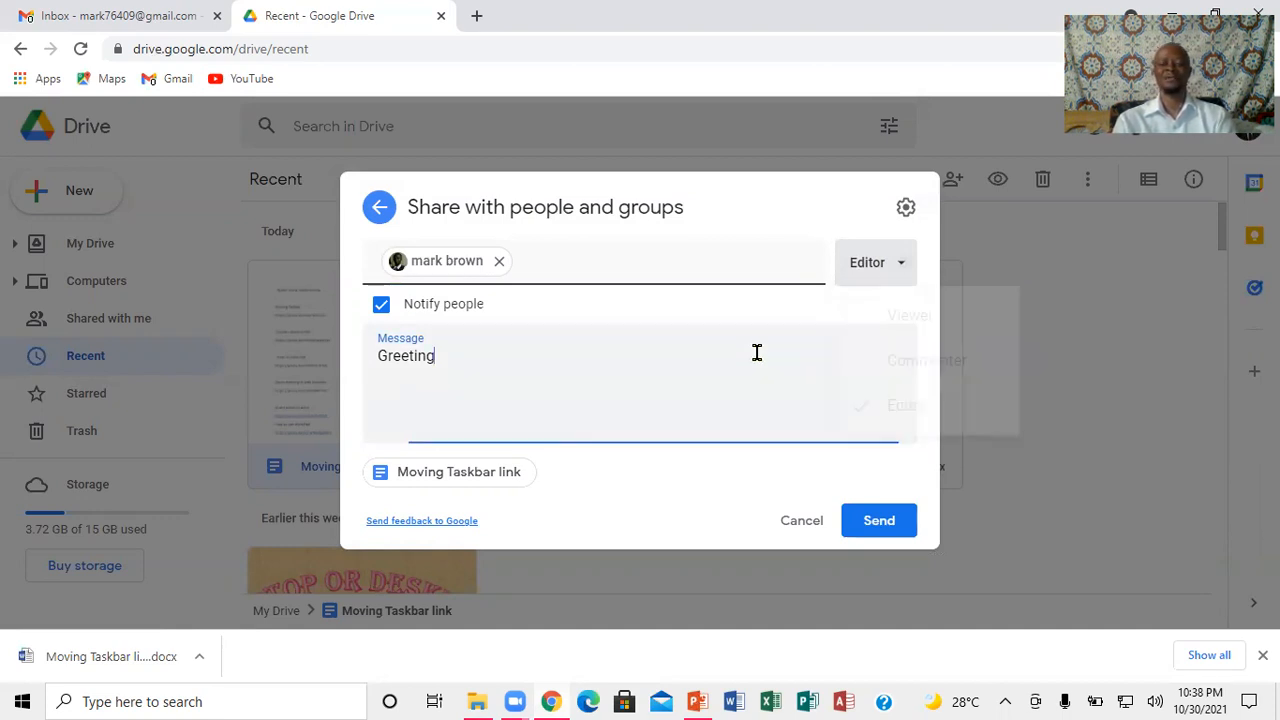
{"action": "left_click", "coordinate": [880, 521]}
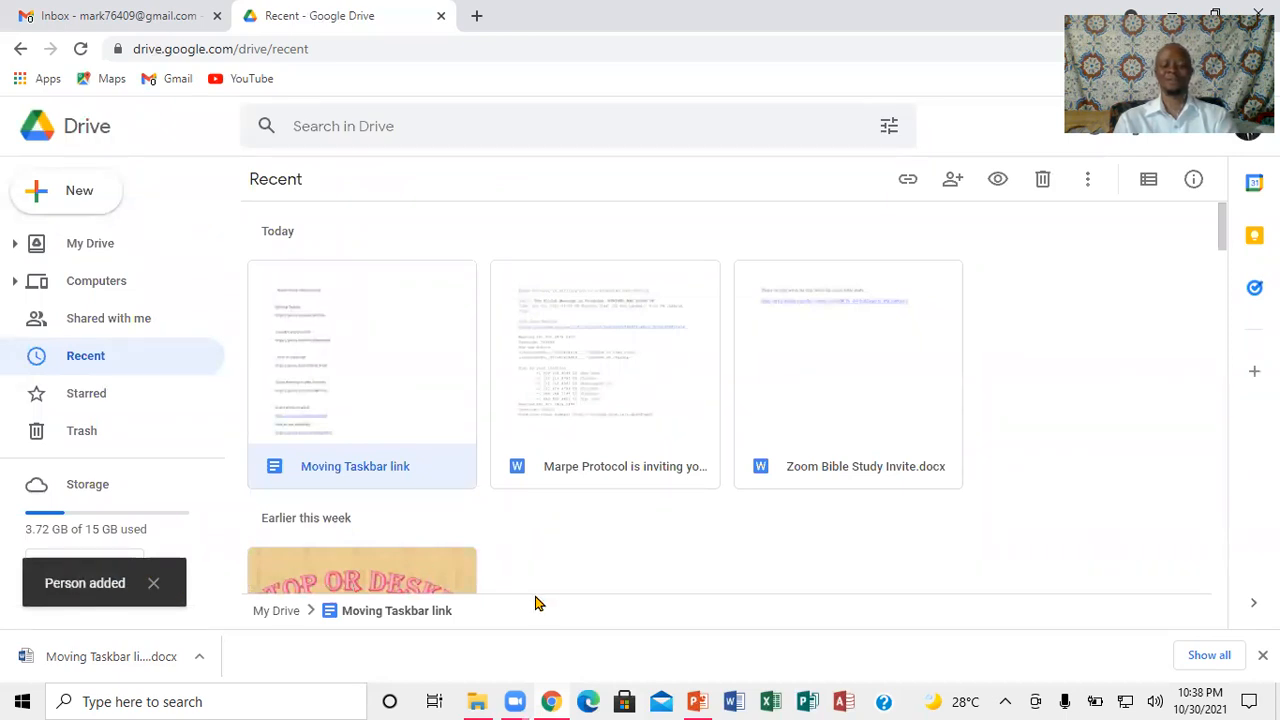
Check the sign-out topic on the outline slide in PowerPoint, and sign out of the Google account from Drive in Chrome
{"action": "left_click", "coordinate": [697, 701]}
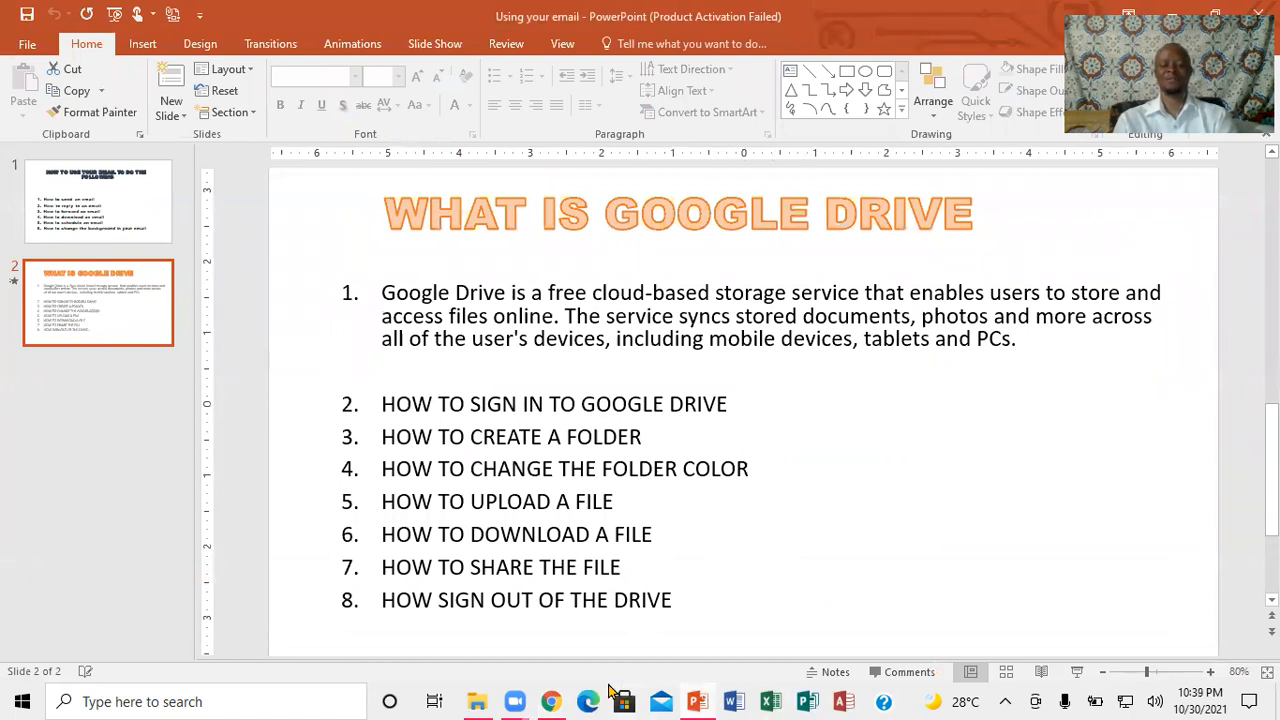
{"action": "left_click", "coordinate": [553, 701]}
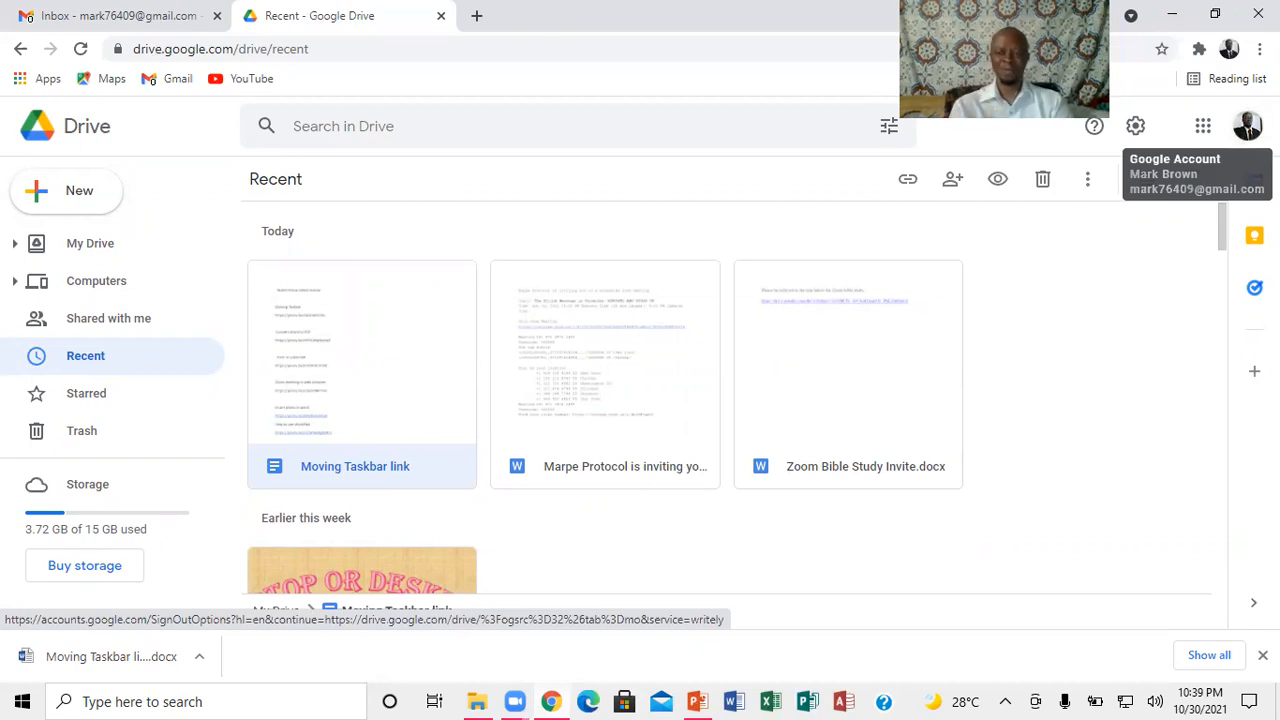
{"action": "left_click", "coordinate": [1247, 124]}
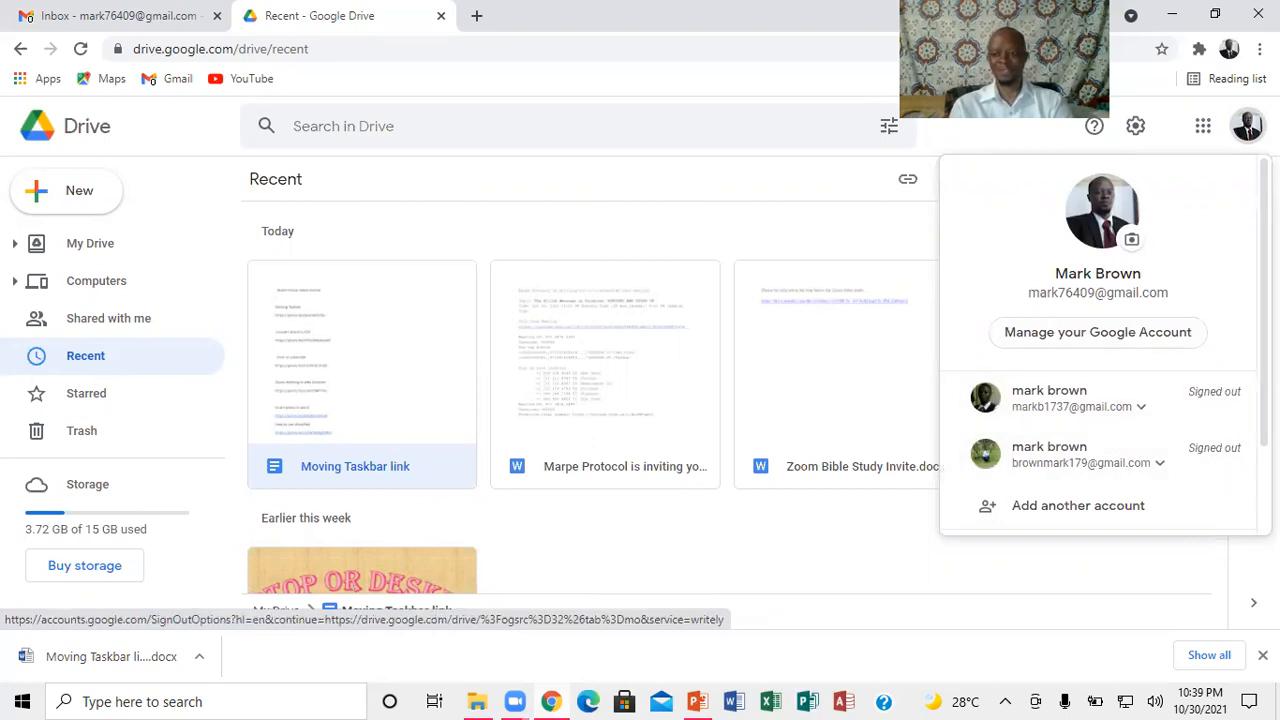
{"action": "scroll", "coordinate": [1090, 457], "scroll_direction": "down", "scroll_amount": 2}
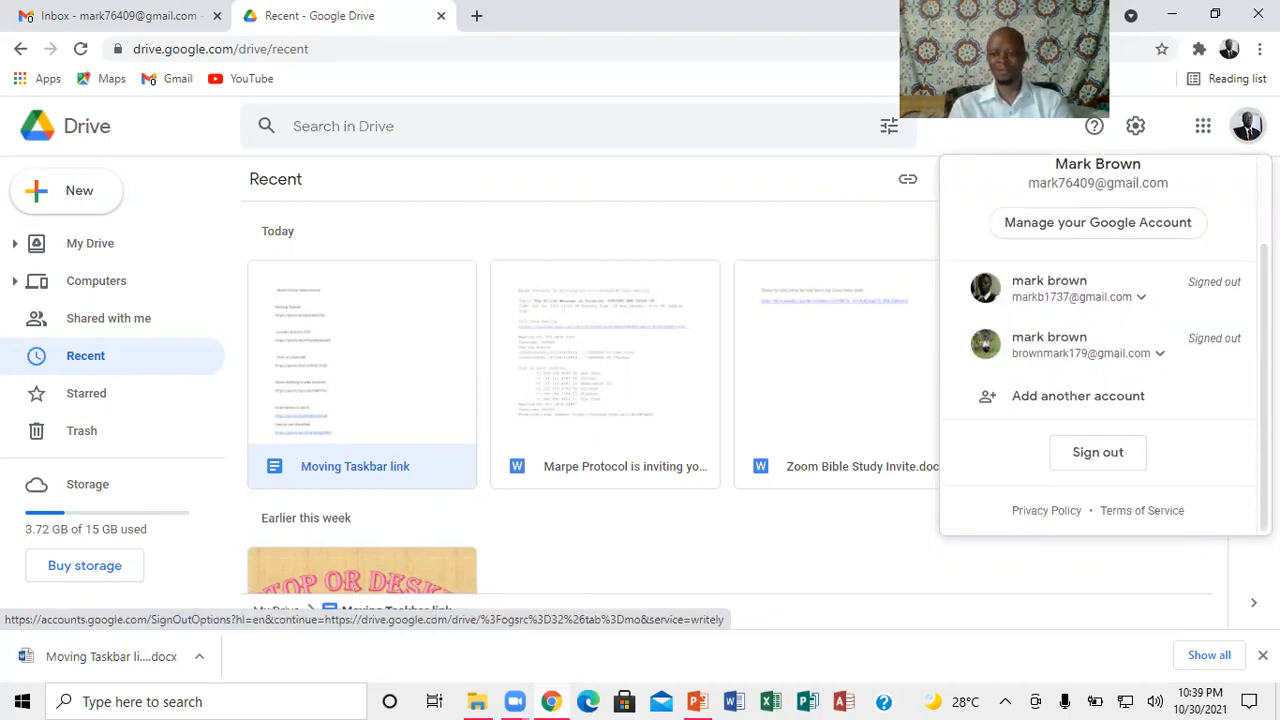
{"action": "left_click", "coordinate": [1092, 455]}
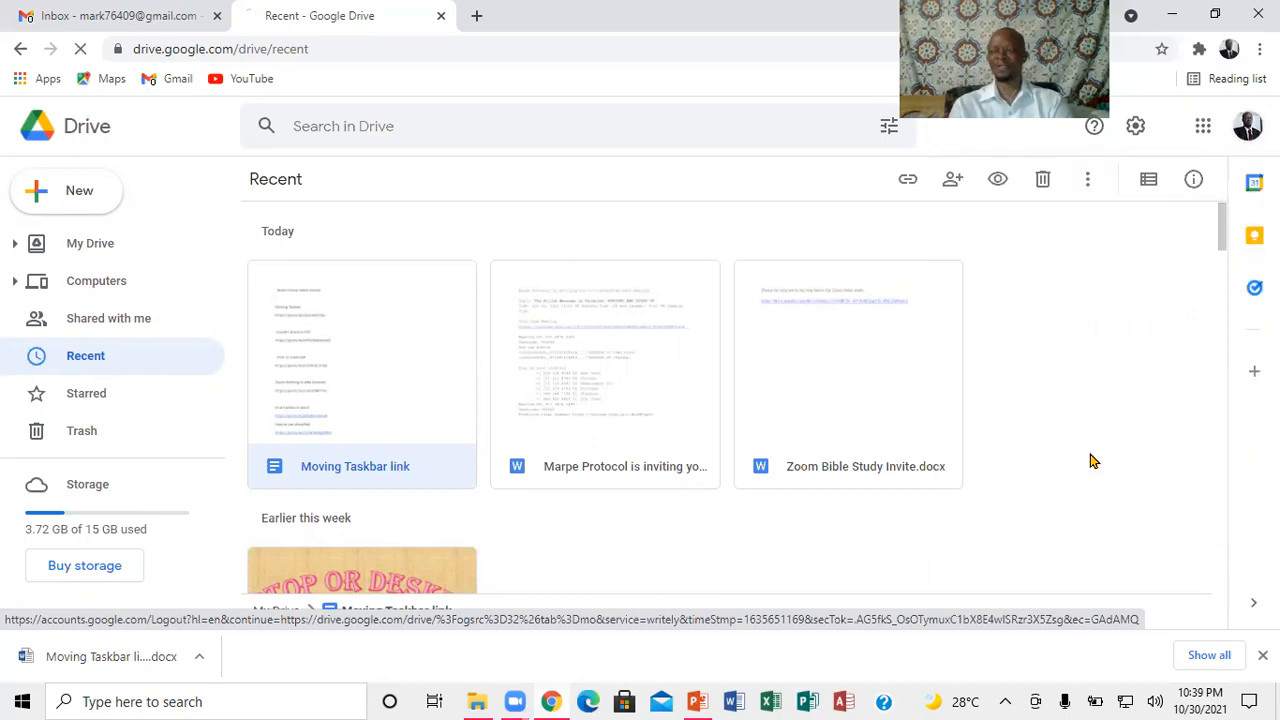